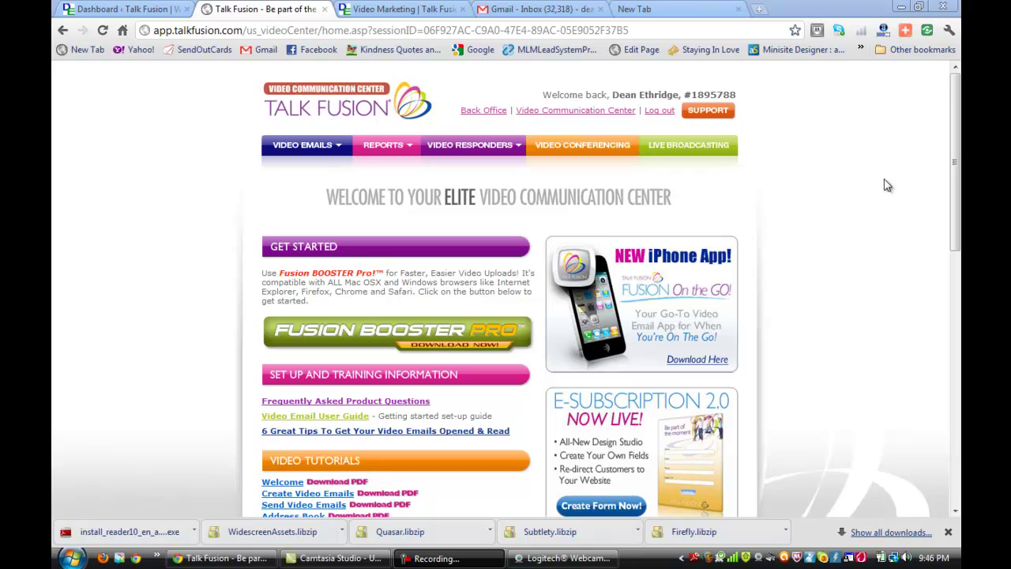
Show the VIDEO RESPONDERS dropdown menu from the top navigation
mouse_move(483, 151)
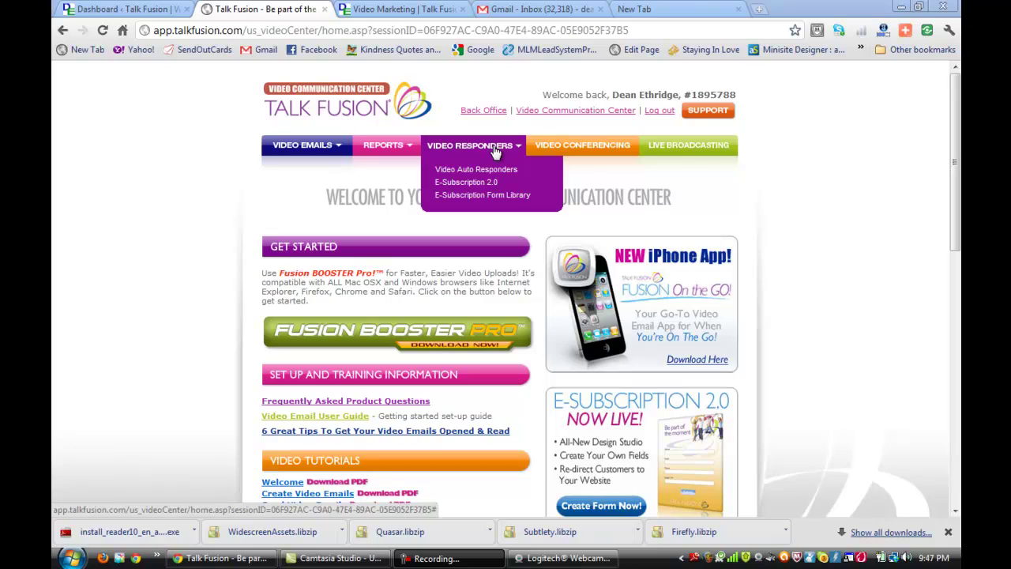
Open the Sample Email Form from the E-Subscription Form Library and copy its Form Code
click(484, 197)
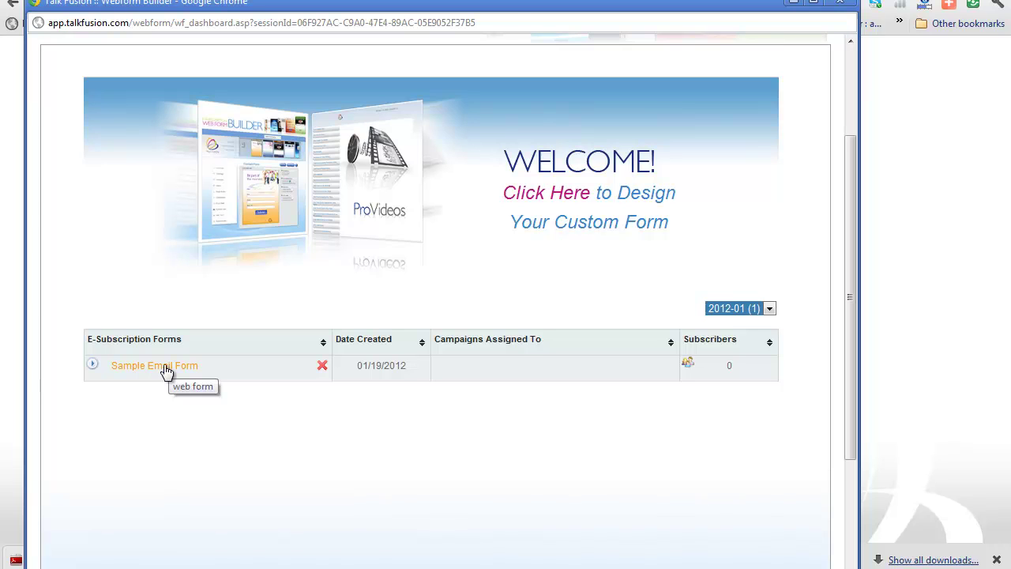
click(164, 365)
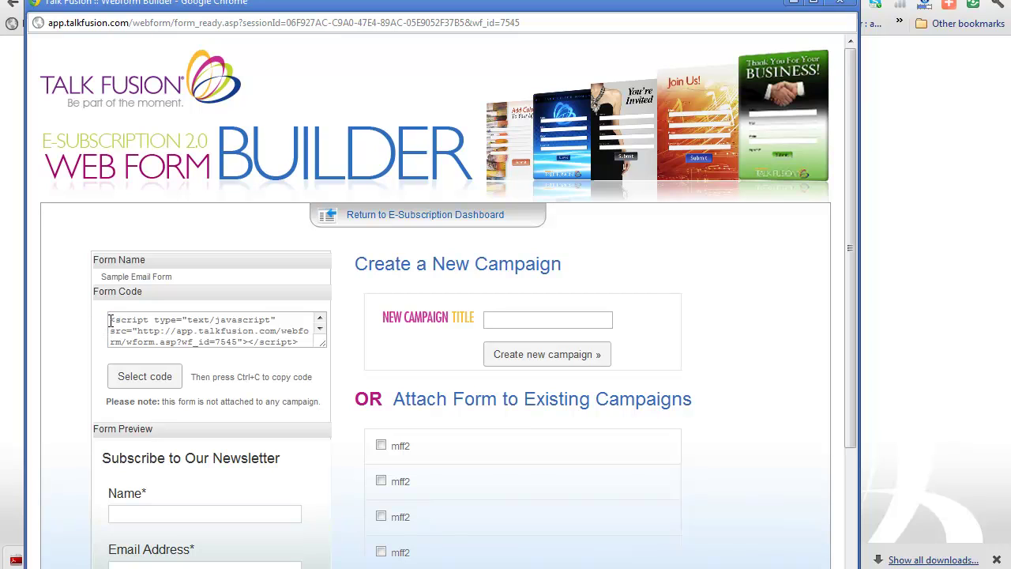
drag(110, 321, 302, 348)
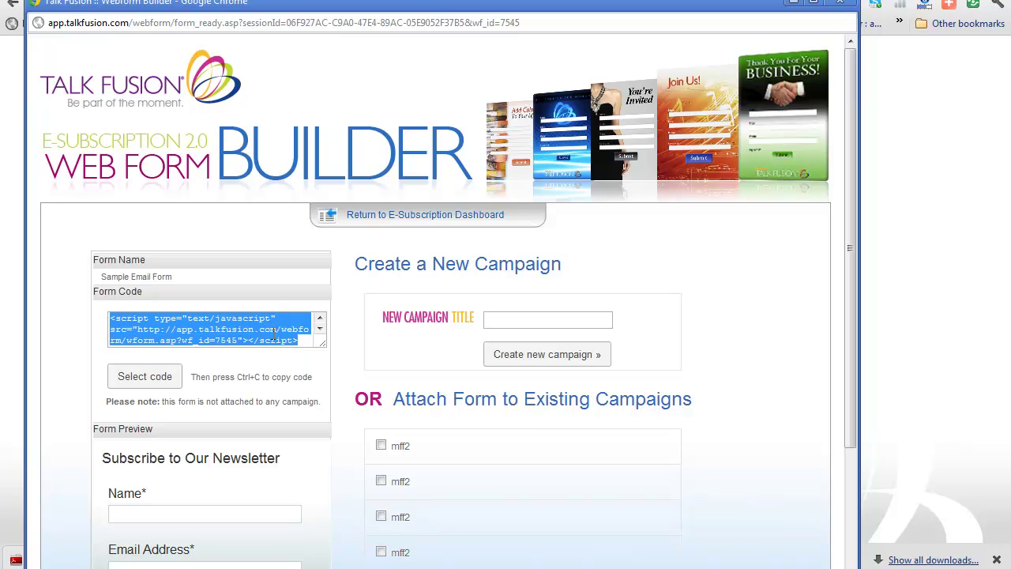
right_click(274, 334)
click(330, 399)
In Appearance > Widgets, add a sidebar Text widget containing the copied form script and save it
key(alt+Tab)
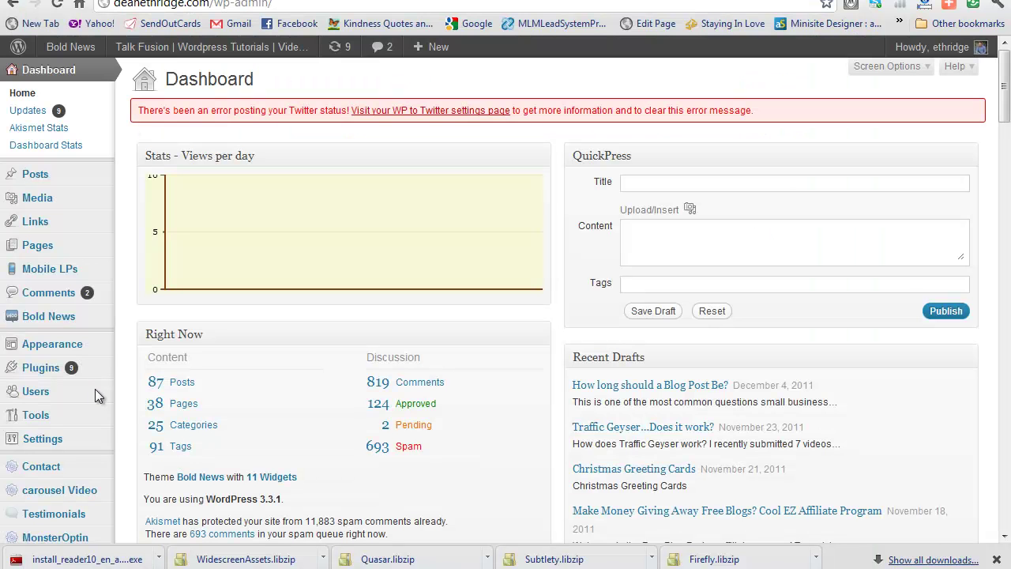
mouse_move(71, 347)
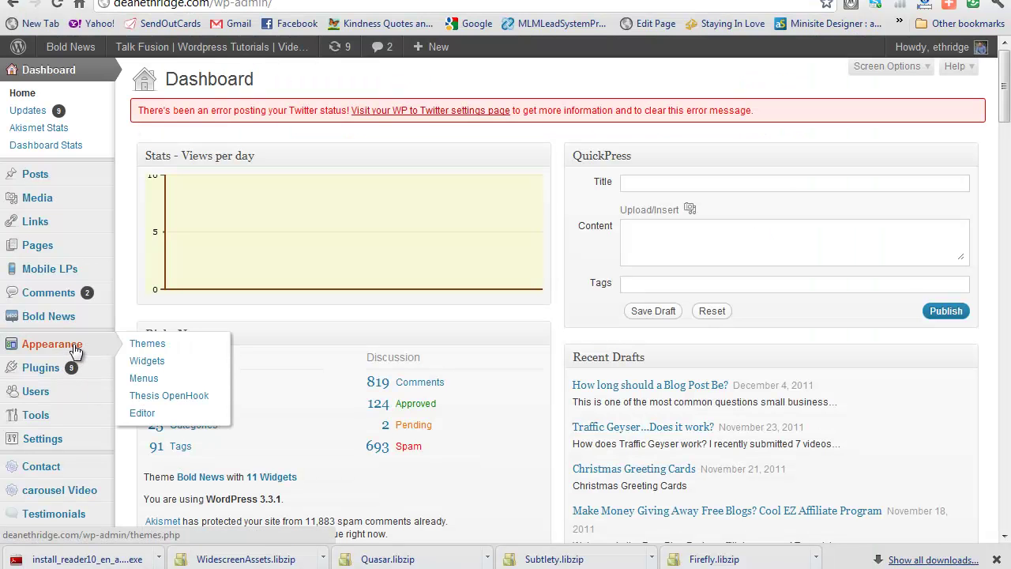
click(149, 365)
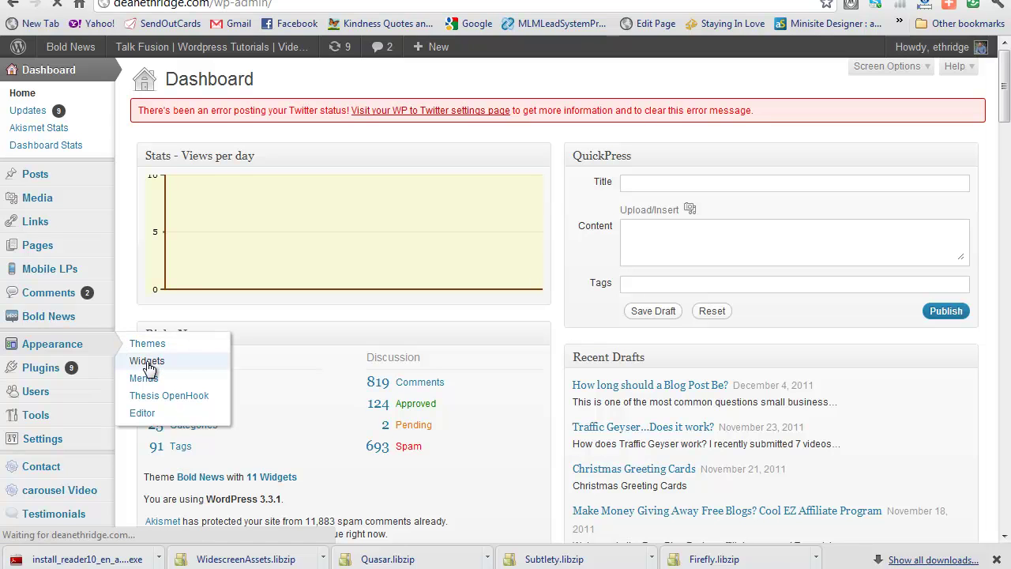
scroll(632, 365, down, 8)
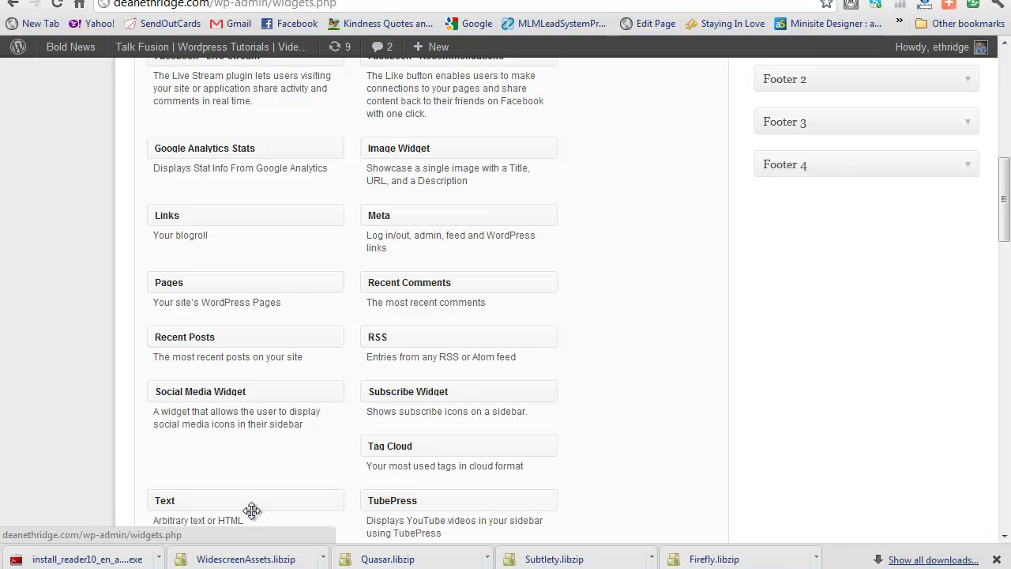
drag(252, 505, 872, 346)
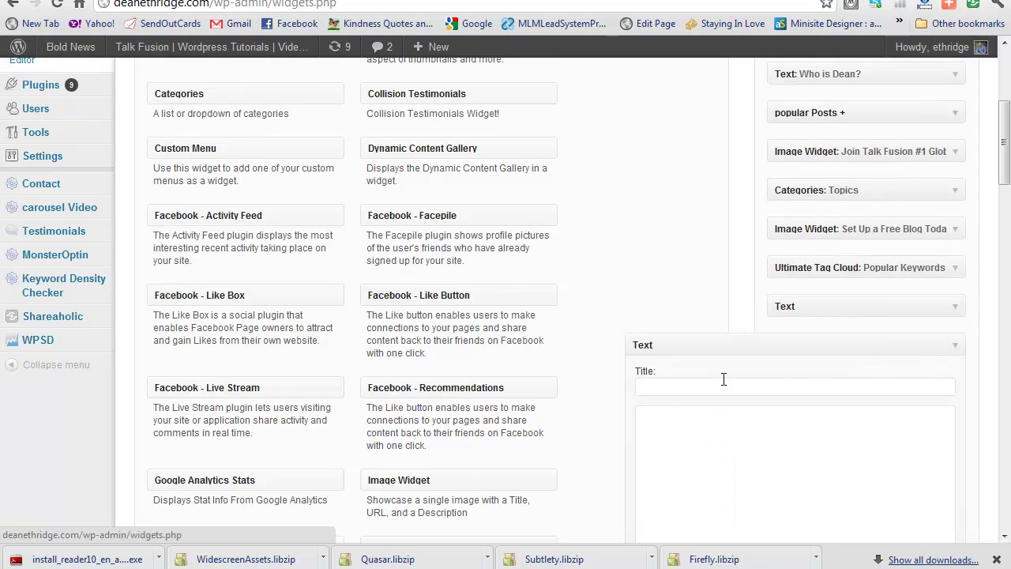
right_click(639, 424)
click(730, 289)
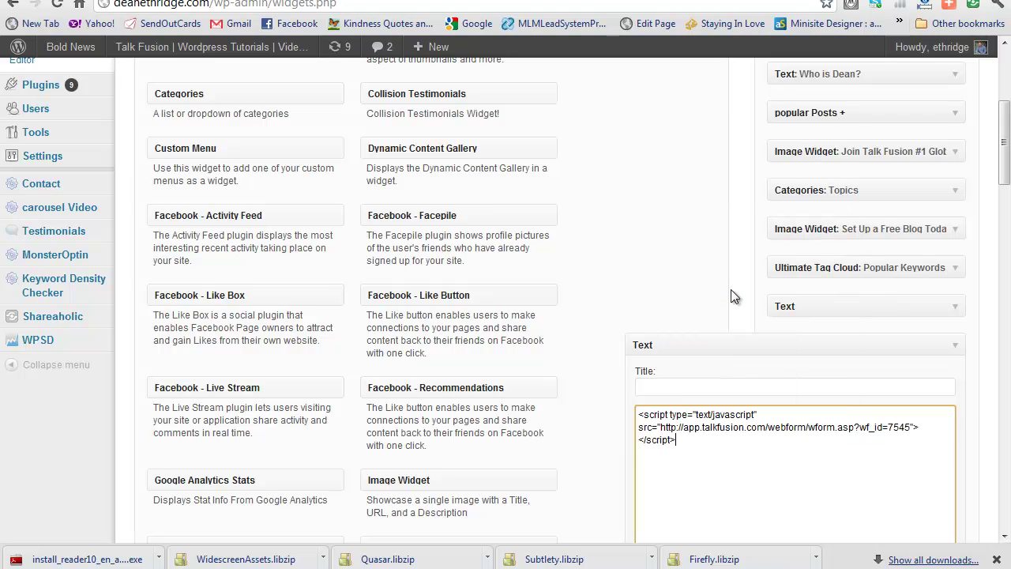
scroll(960, 455, down, 5)
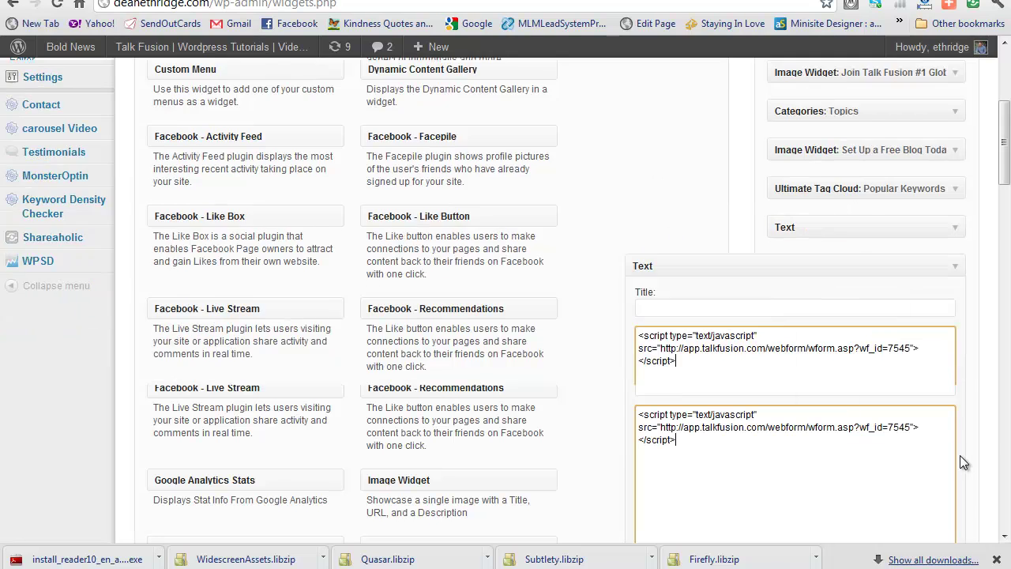
click(936, 334)
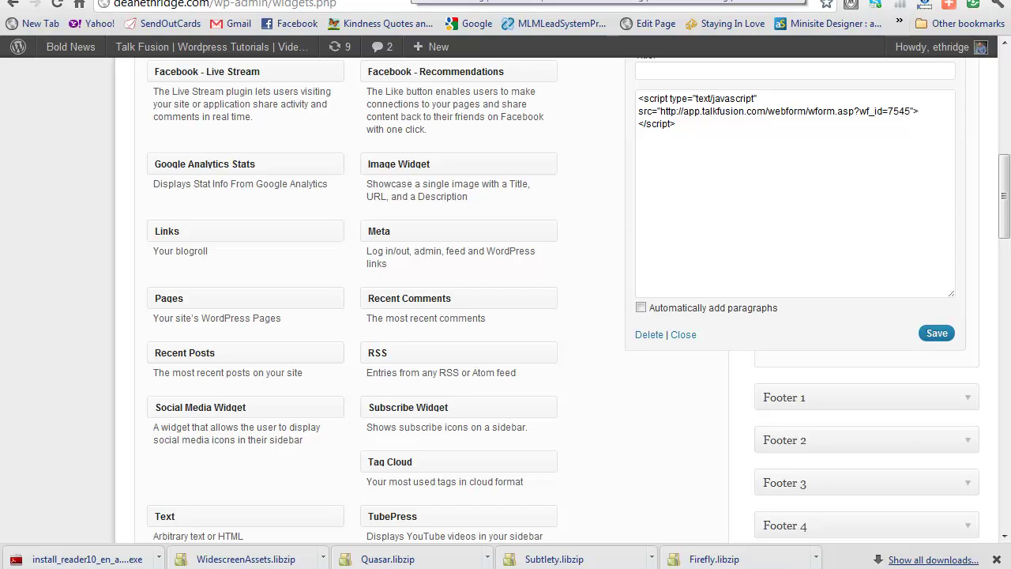
Reopen the Sample Email Form via VIDEO RESPONDERS > E-Subscription 2.0
key(ctrl+Tab)
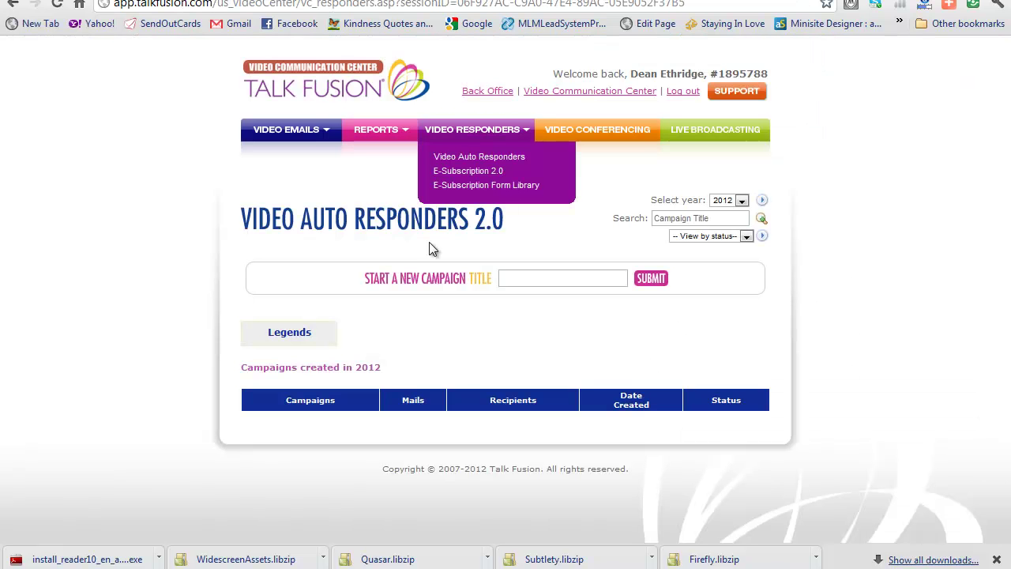
mouse_move(447, 129)
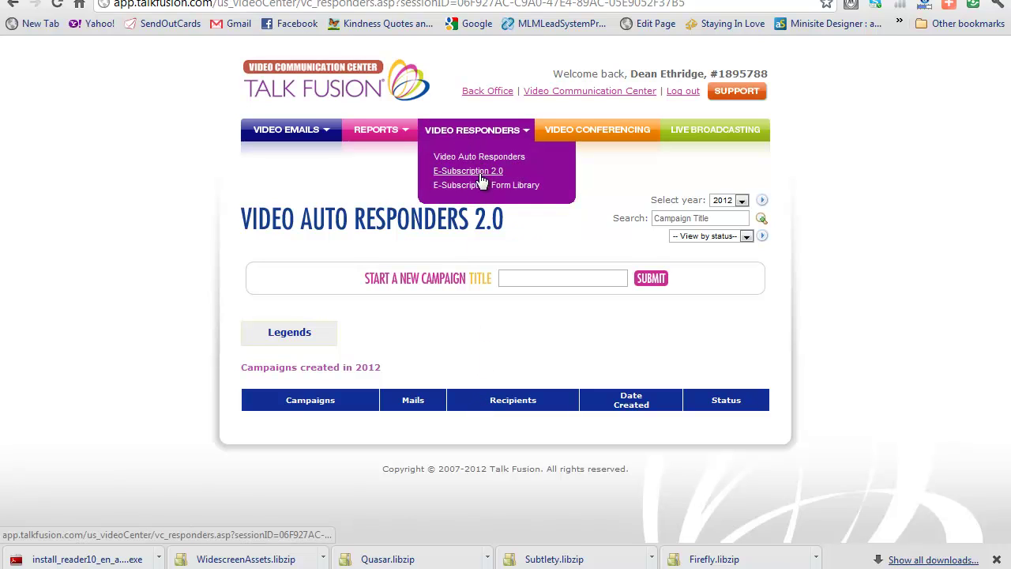
click(484, 172)
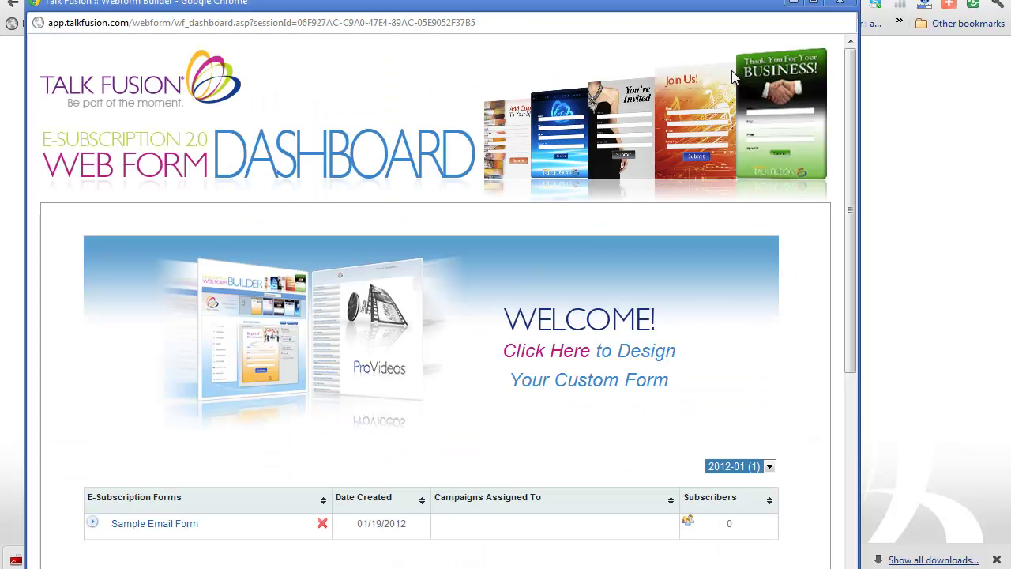
scroll(249, 373, down, 4)
click(175, 210)
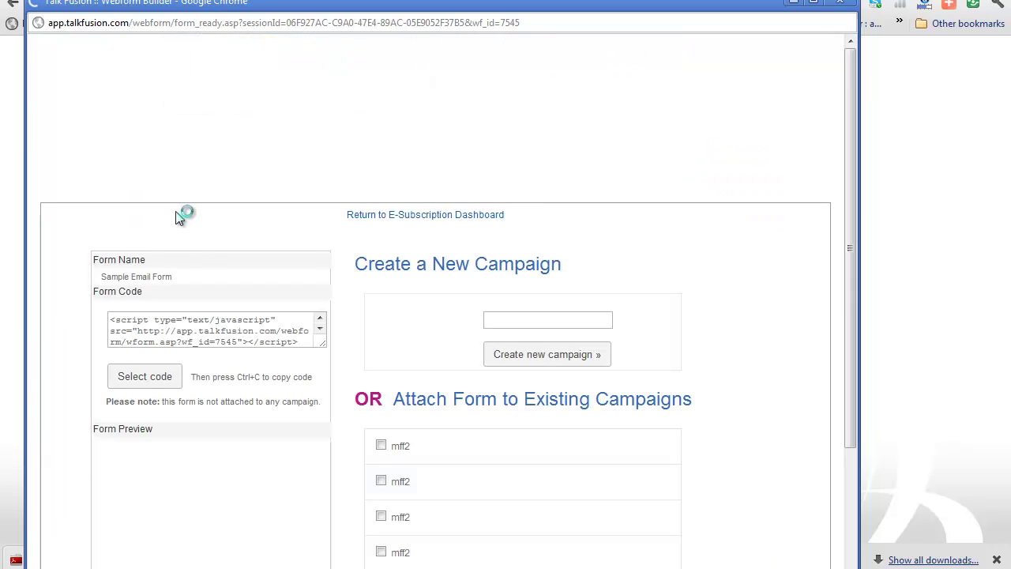
Enter 'Sample Video' as the new campaign title
scroll(481, 329, down, 1)
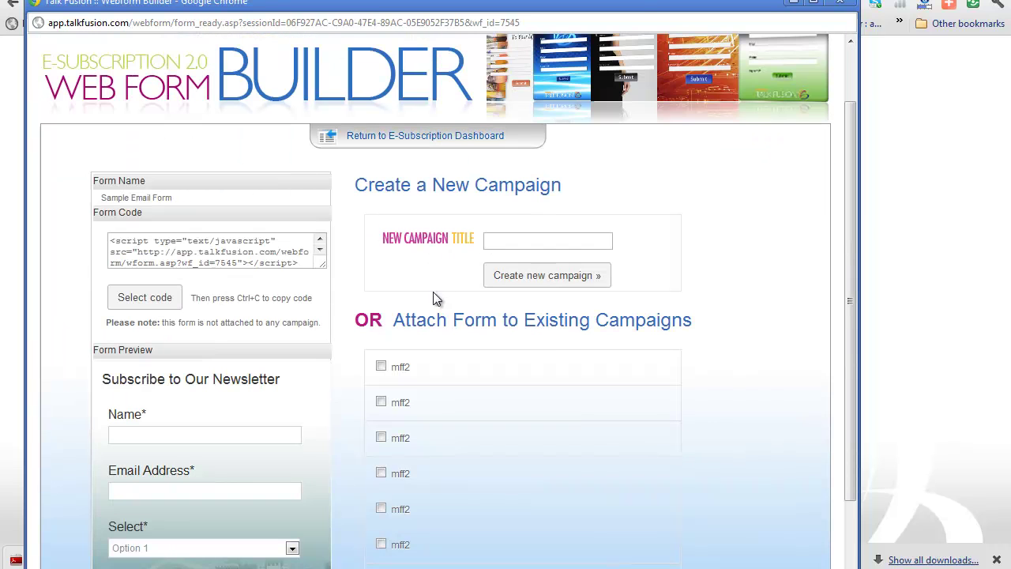
click(516, 238)
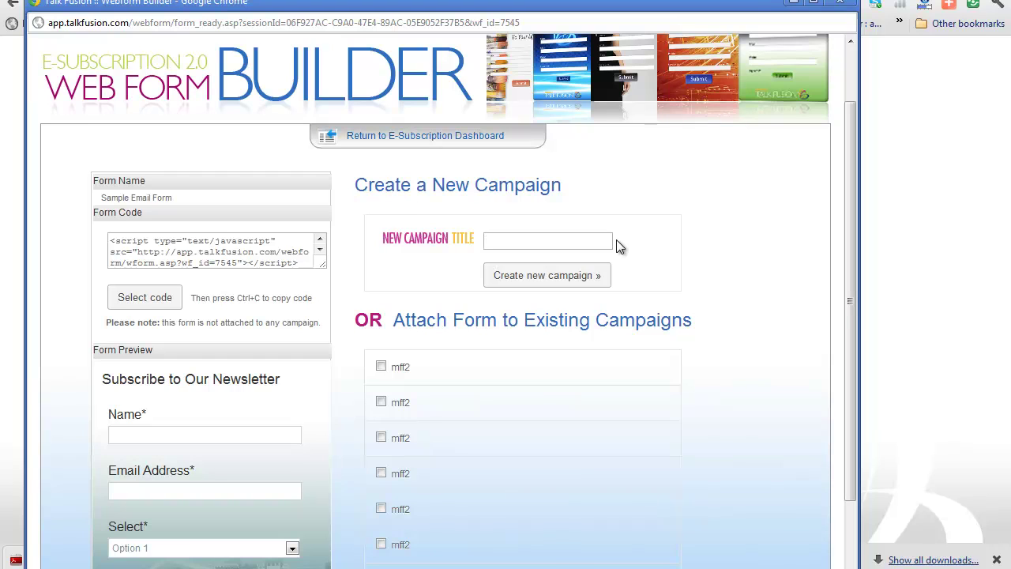
text(Sample Video)
scroll(668, 260, down, 1)
scroll(666, 261, down, 1)
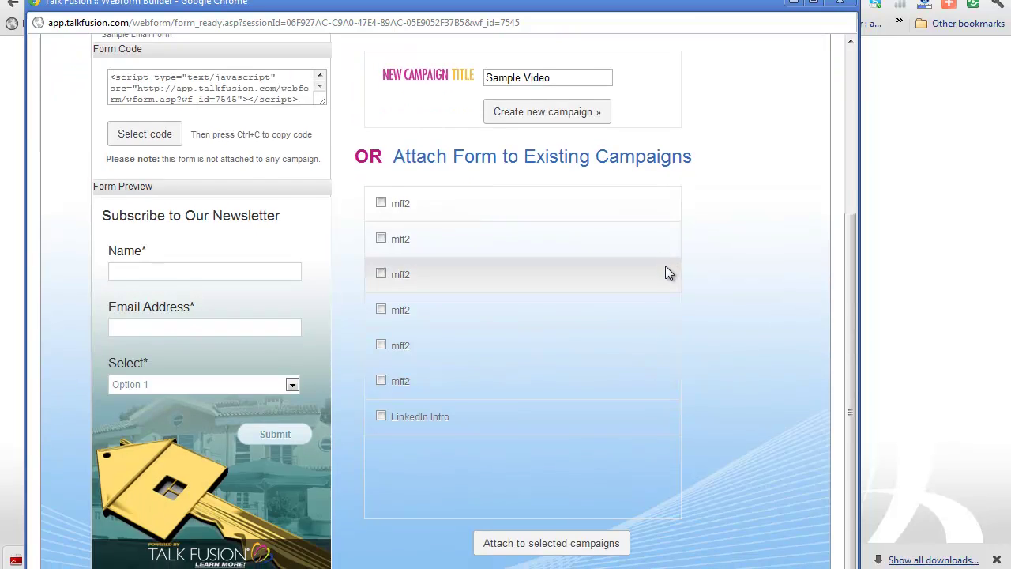
Create the Sample Video campaign and apply the '8 Cutting-Edge Video Communication Products' product template
click(575, 115)
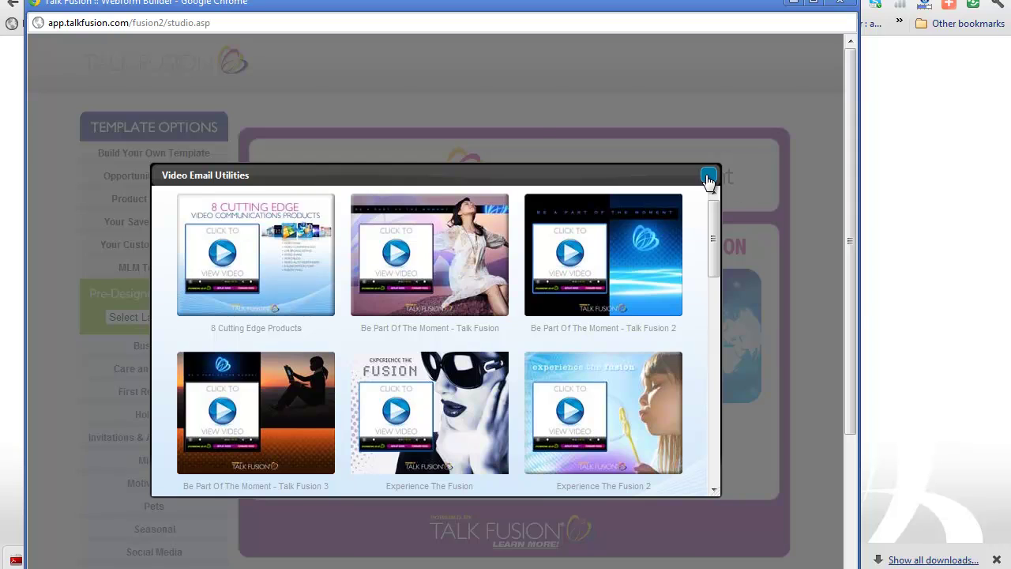
click(708, 175)
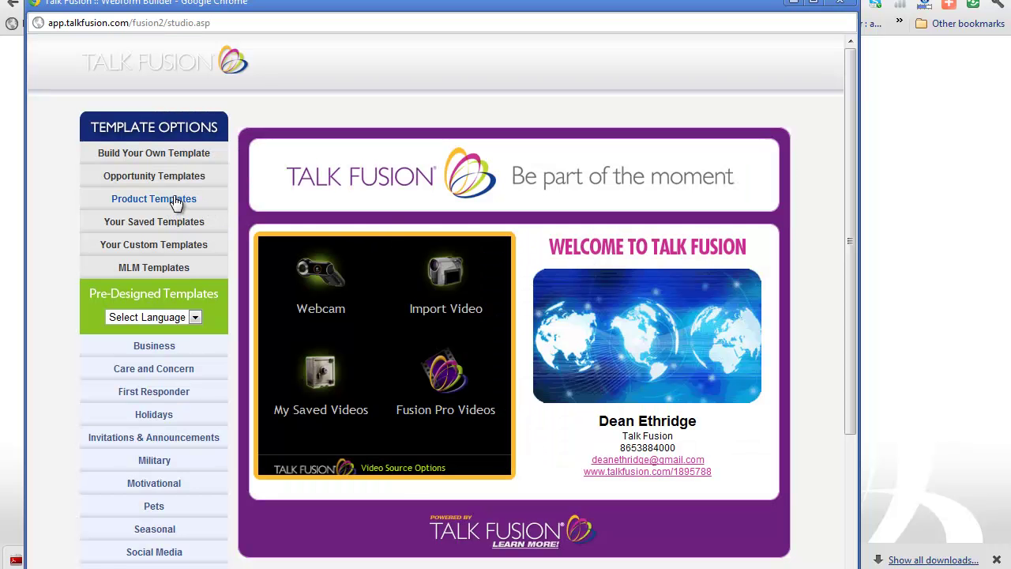
click(176, 203)
click(308, 262)
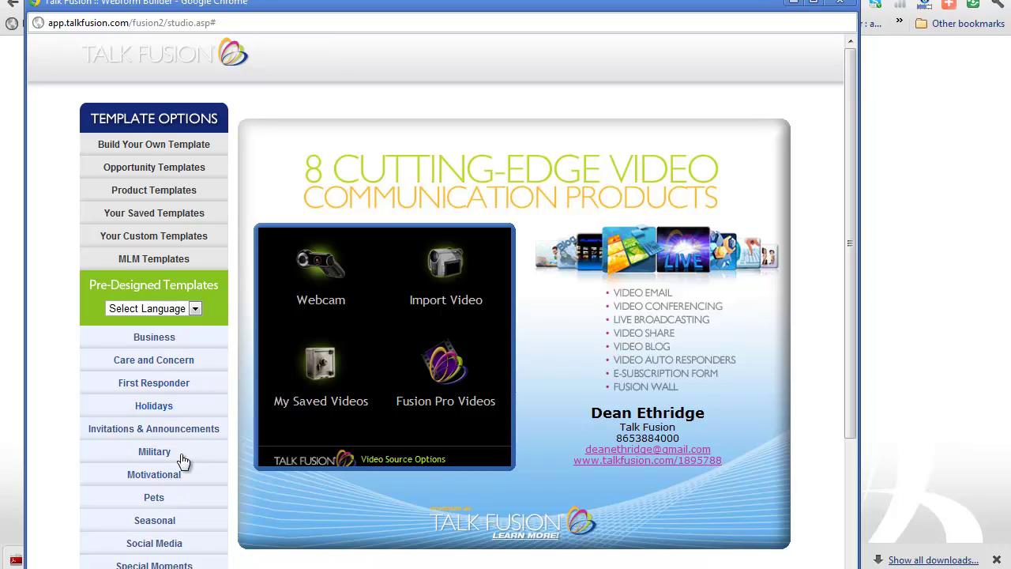
Record a short clip with the webcam and save it to the campaign
click(324, 267)
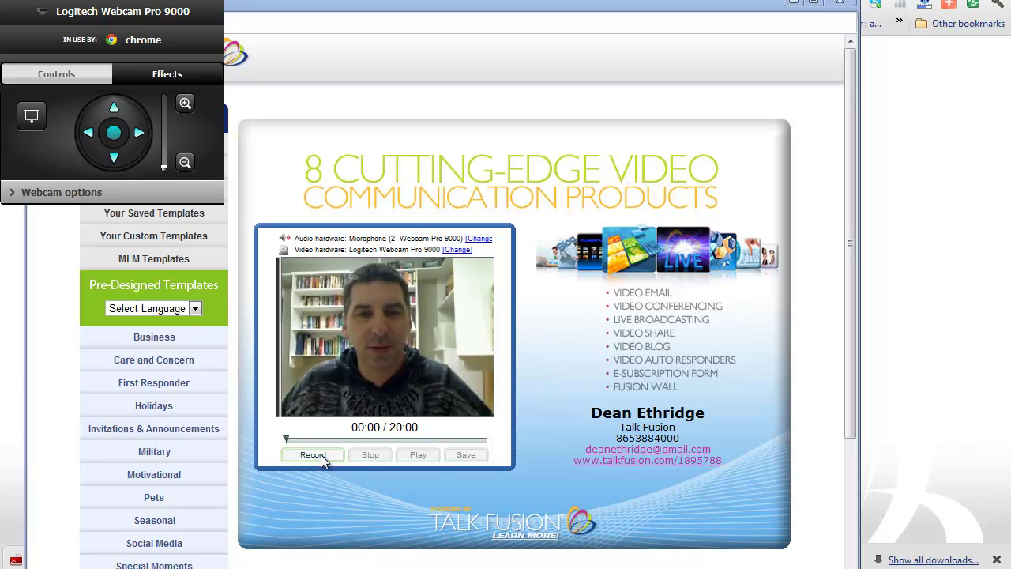
click(319, 457)
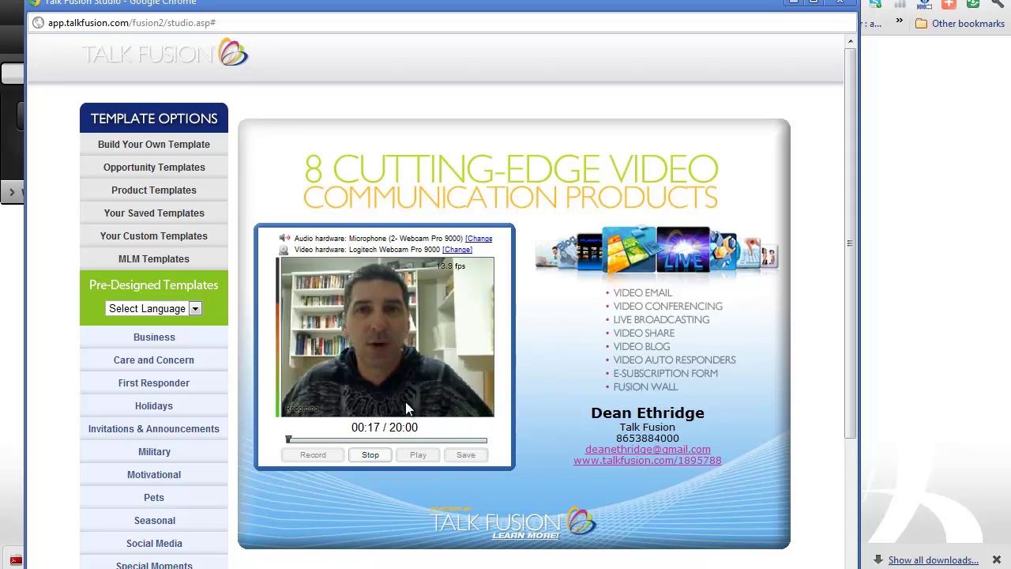
click(371, 455)
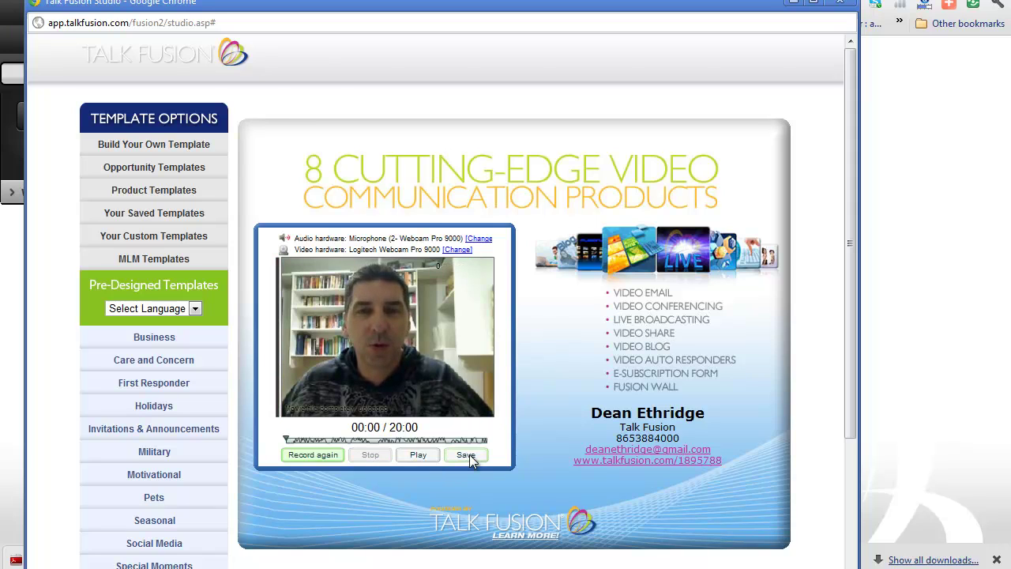
click(466, 455)
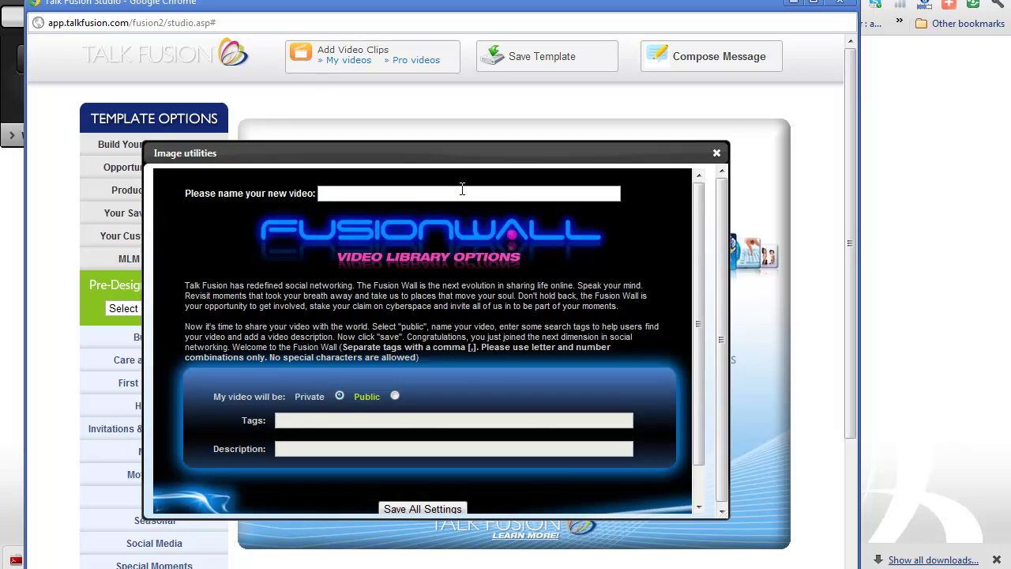
Name the recorded video 'sample video email' and close the video library options dialog
click(465, 193)
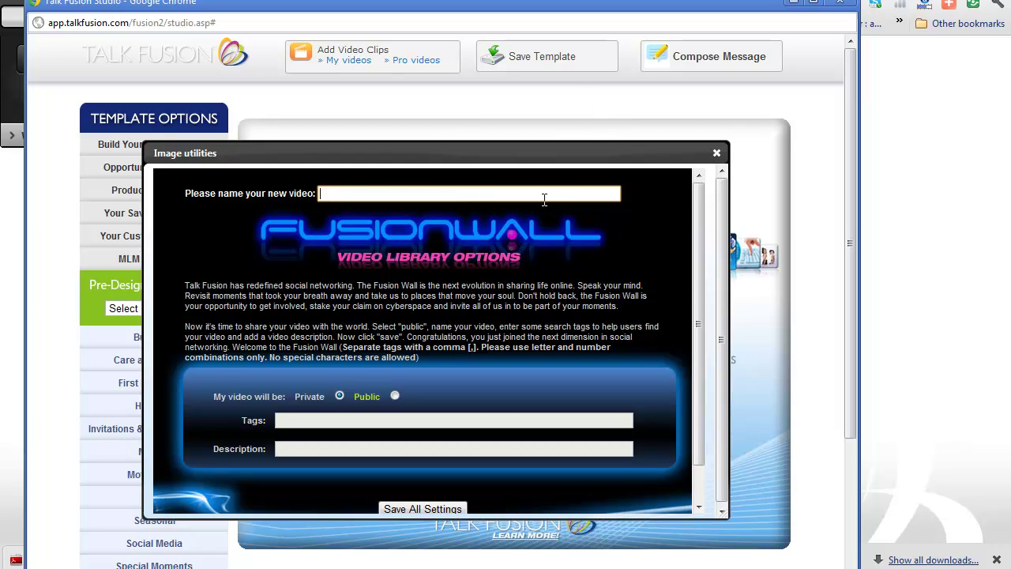
click(497, 193)
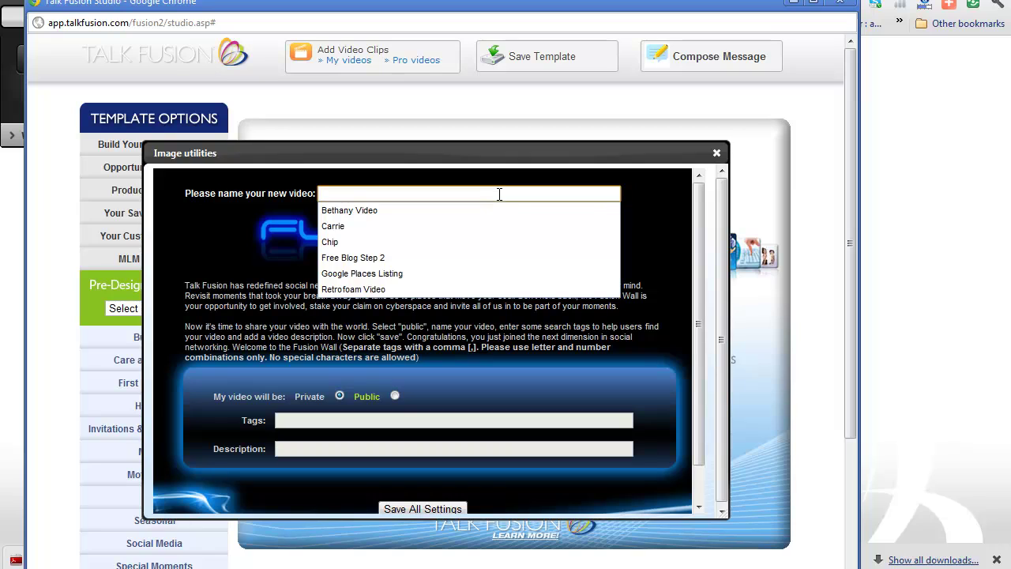
text(s)
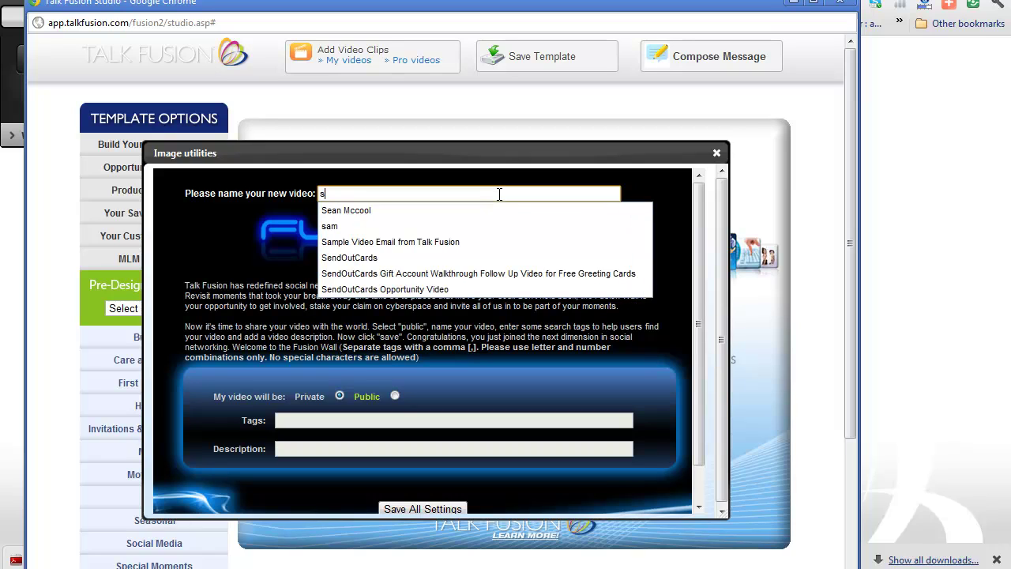
text(ample video email)
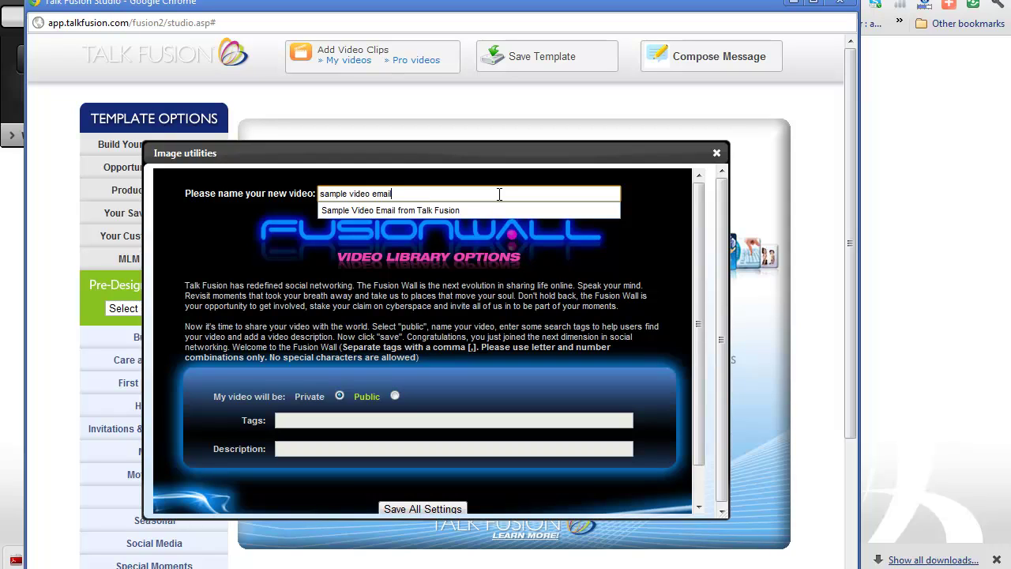
click(391, 368)
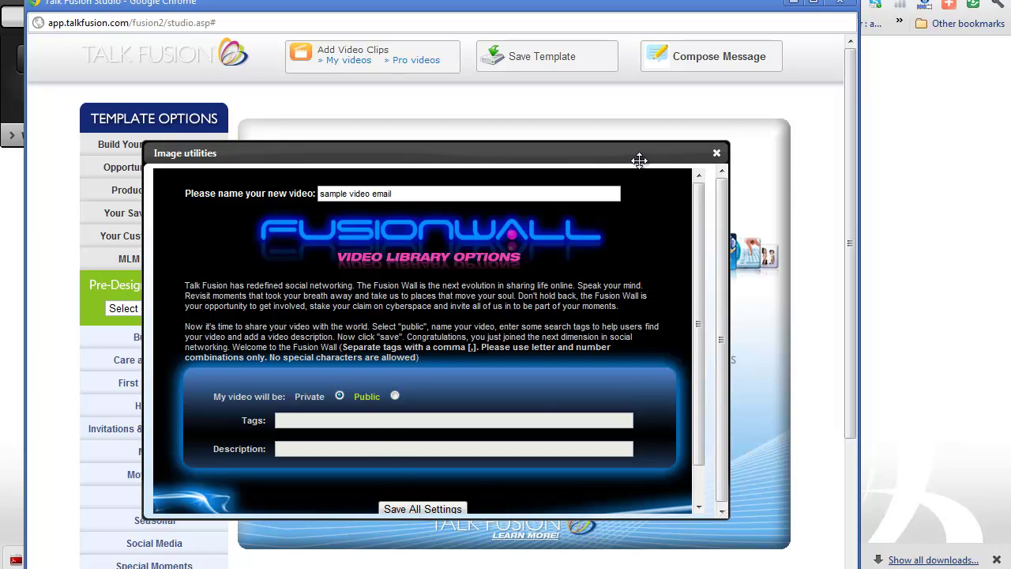
click(717, 153)
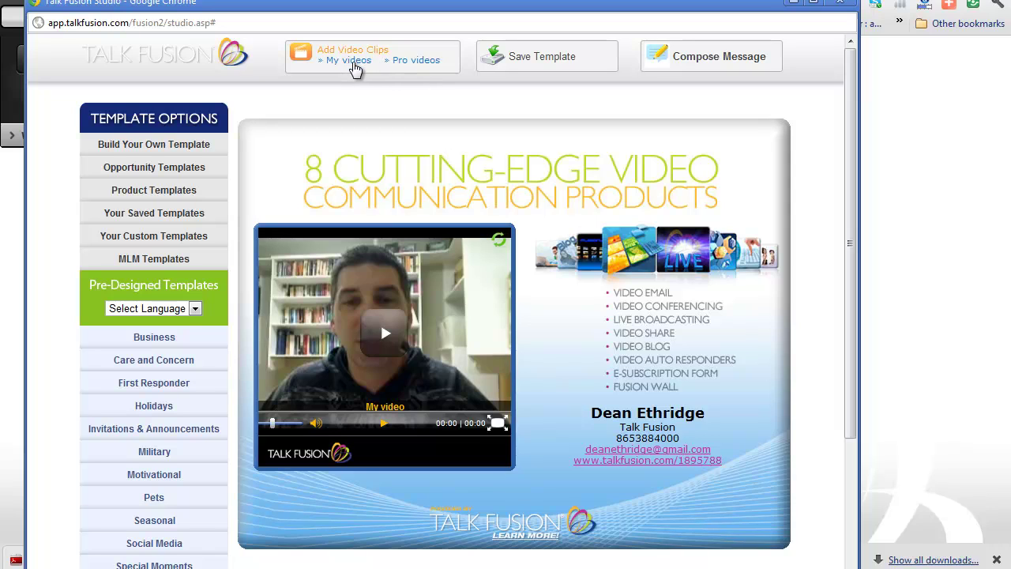
Add the Product Video clip from the Pro videos library to the template
click(408, 61)
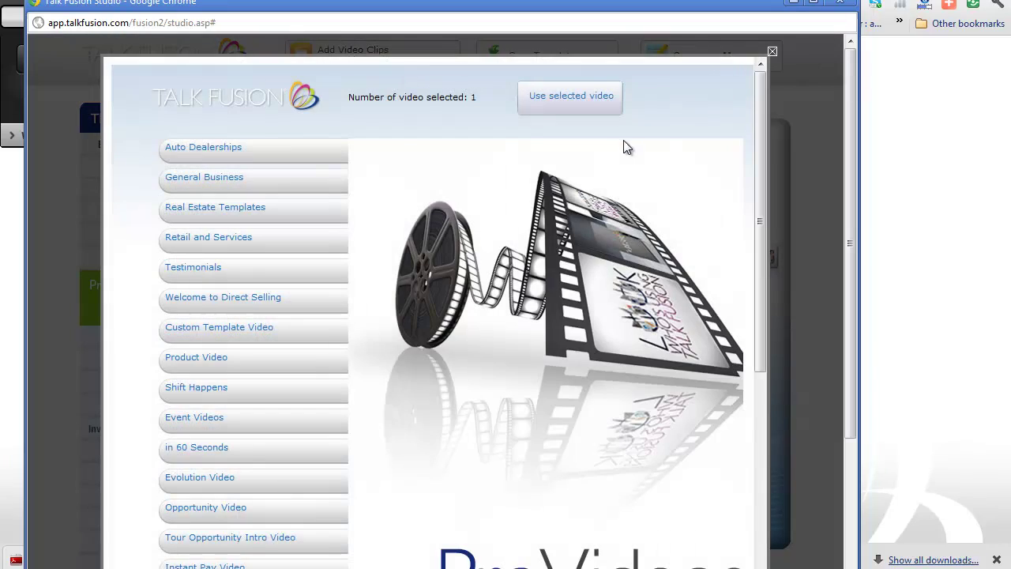
click(586, 104)
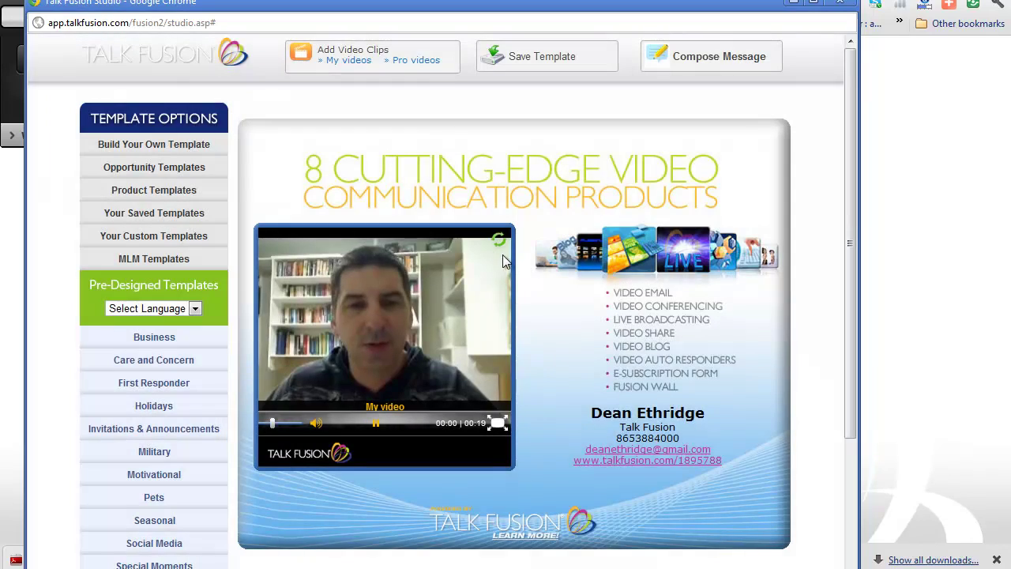
click(408, 63)
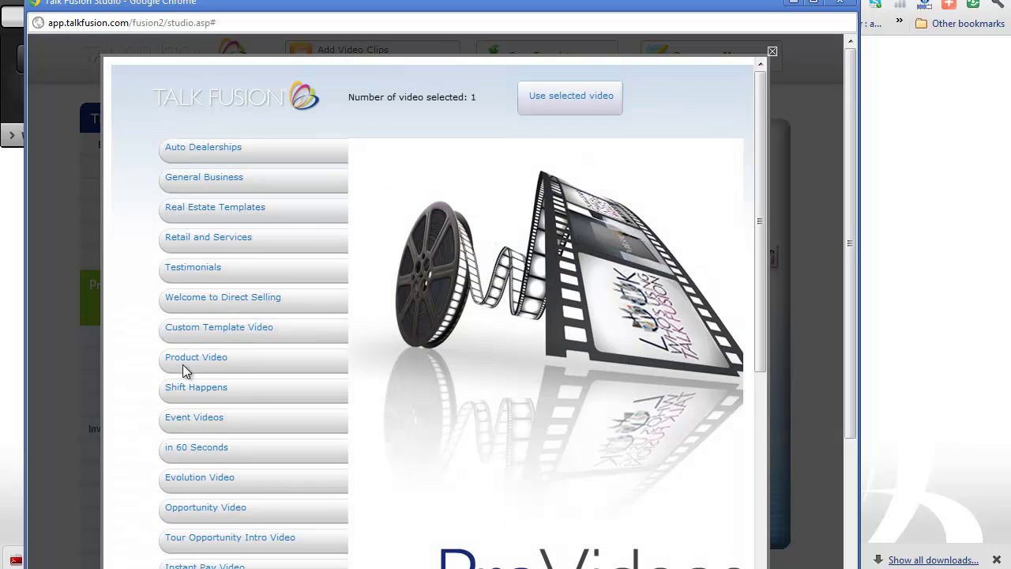
click(185, 361)
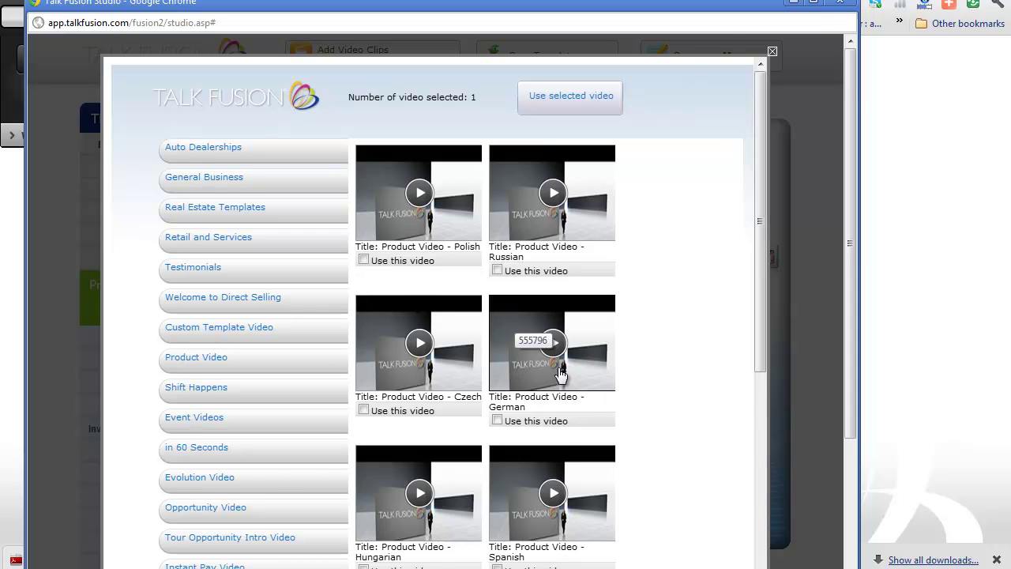
scroll(564, 365, down, 1)
scroll(597, 324, down, 3)
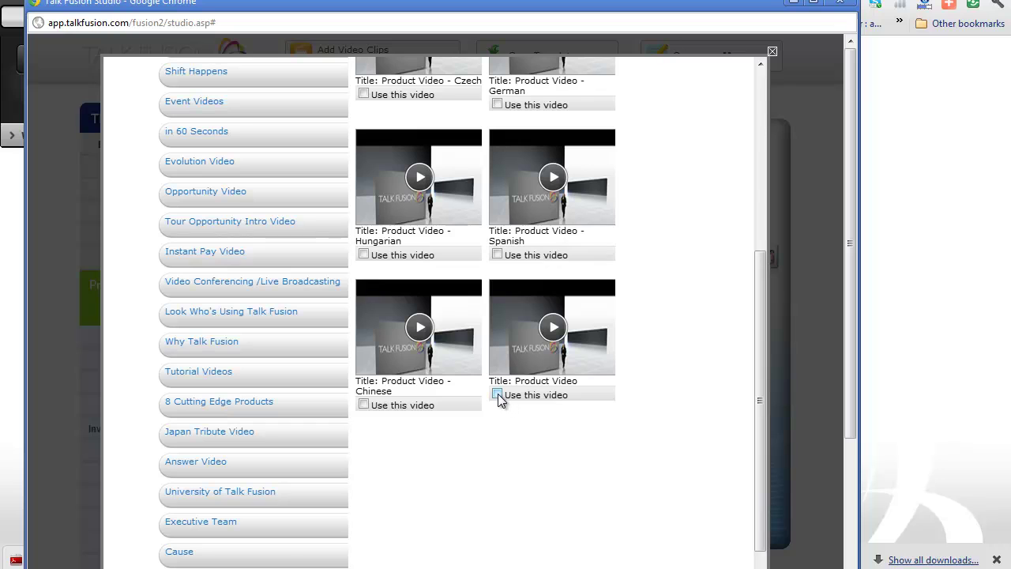
scroll(620, 345, up, 4)
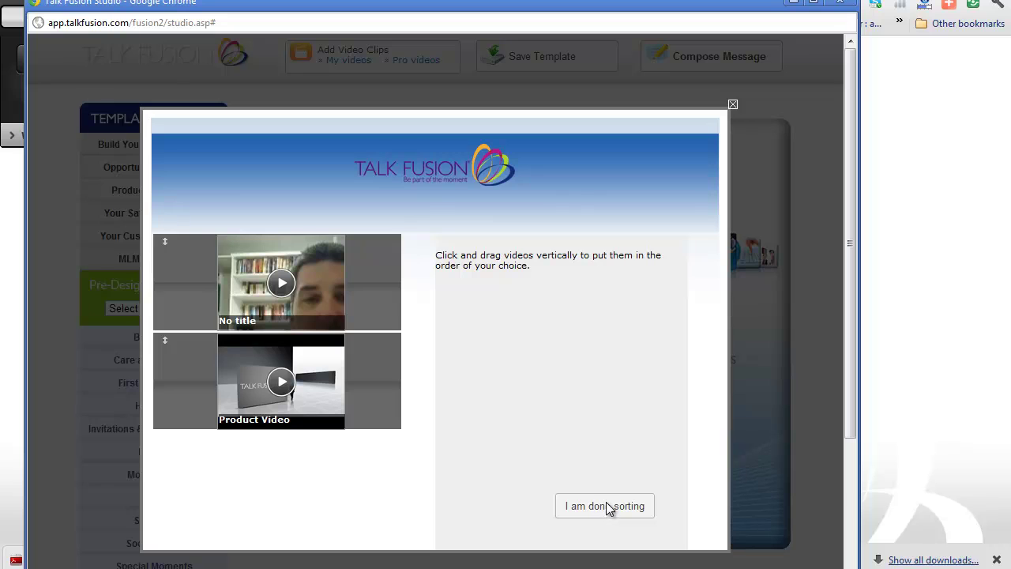
Order the clips with the webcam recording first and Product Video second, then finish sorting
drag(371, 268, 371, 391)
drag(372, 286, 362, 404)
click(620, 507)
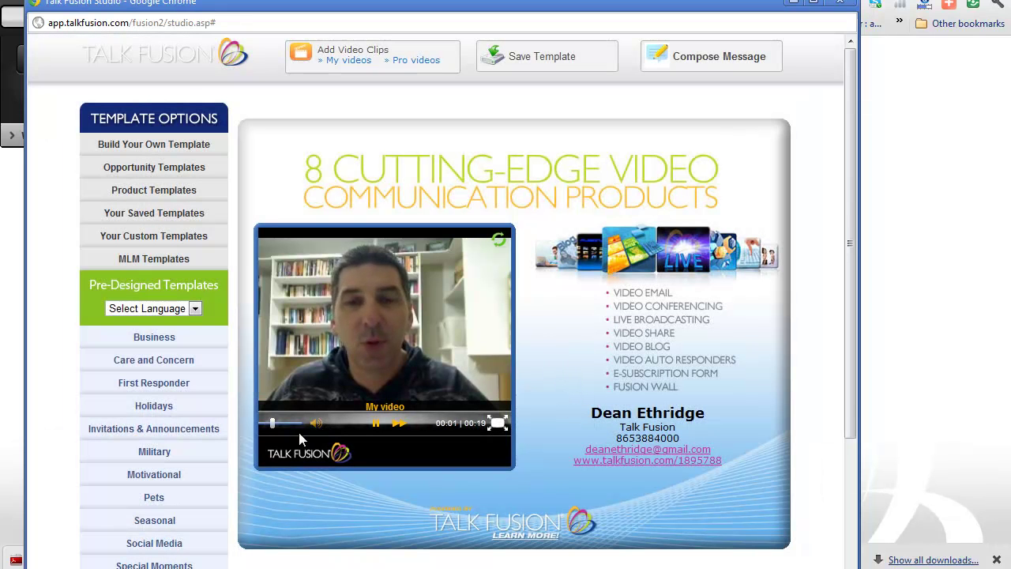
click(377, 423)
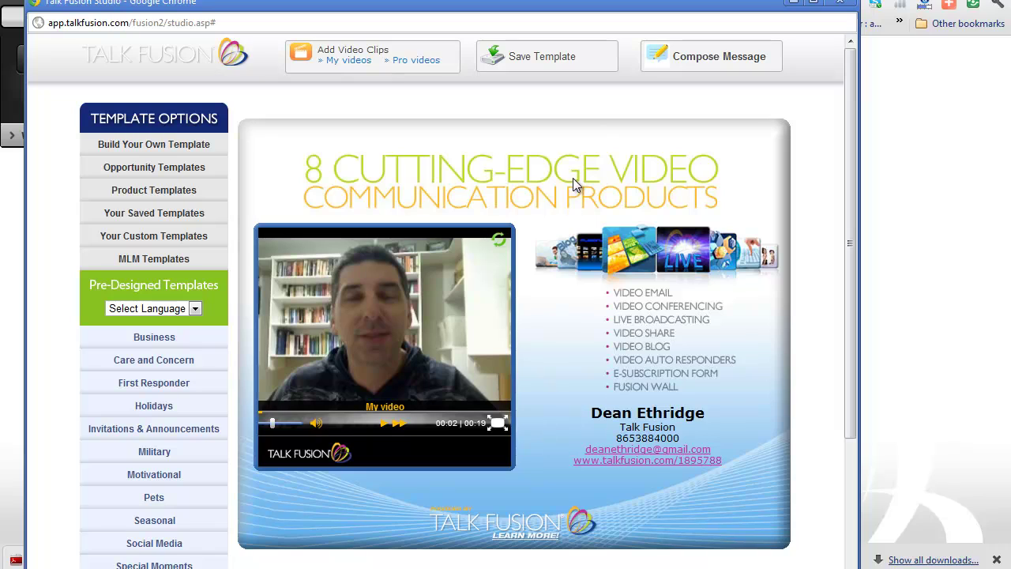
Compose Message 1 with subject 'Welcome to My Website' and body 'Hello World, Testing this software!'
click(702, 68)
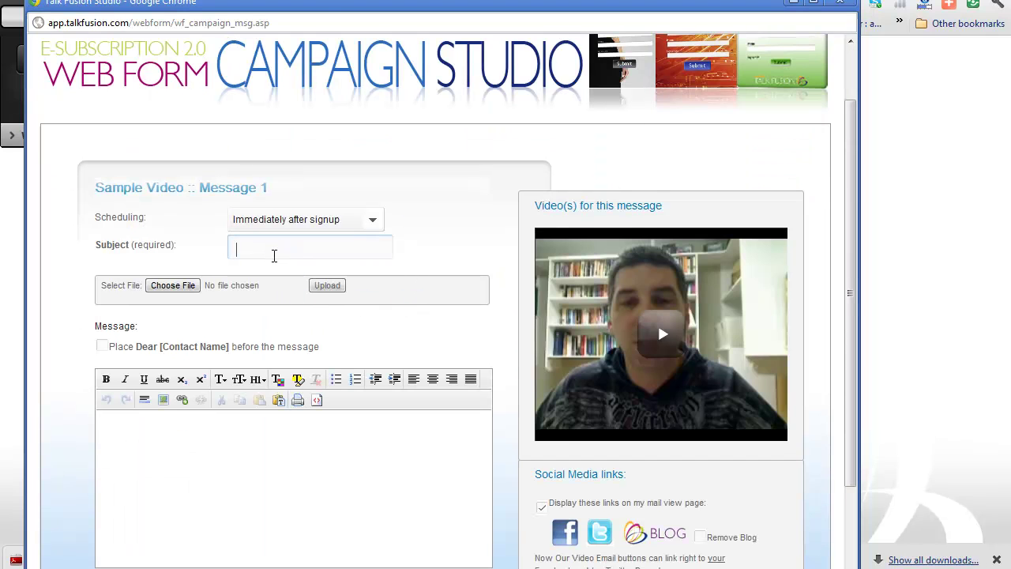
text(Wel)
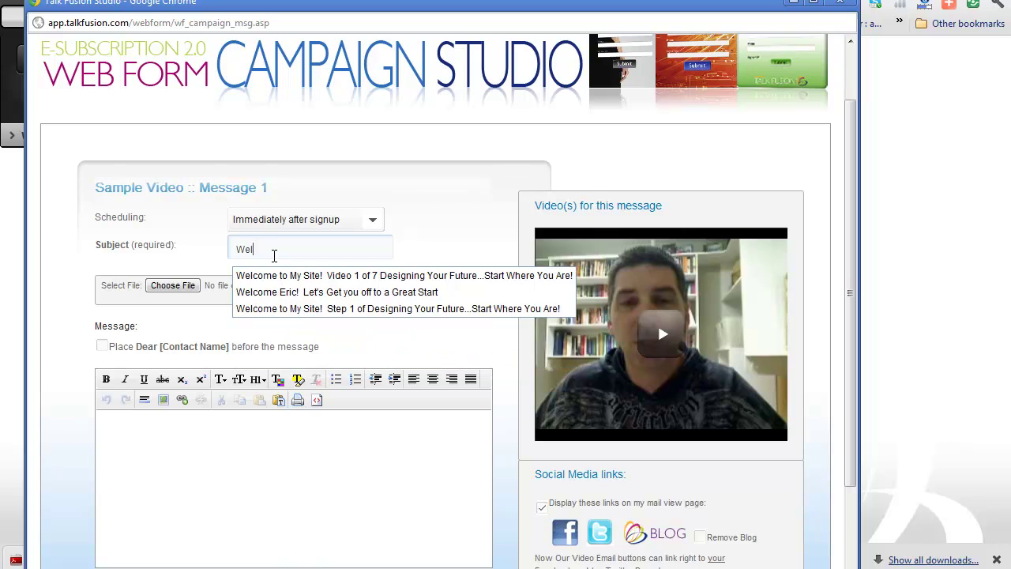
text(come to My Website)
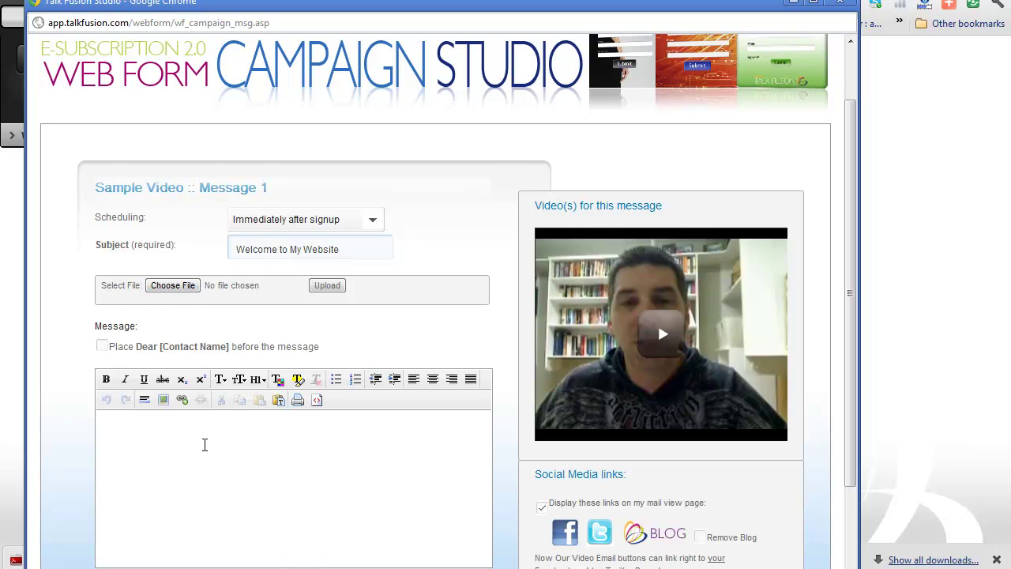
click(195, 436)
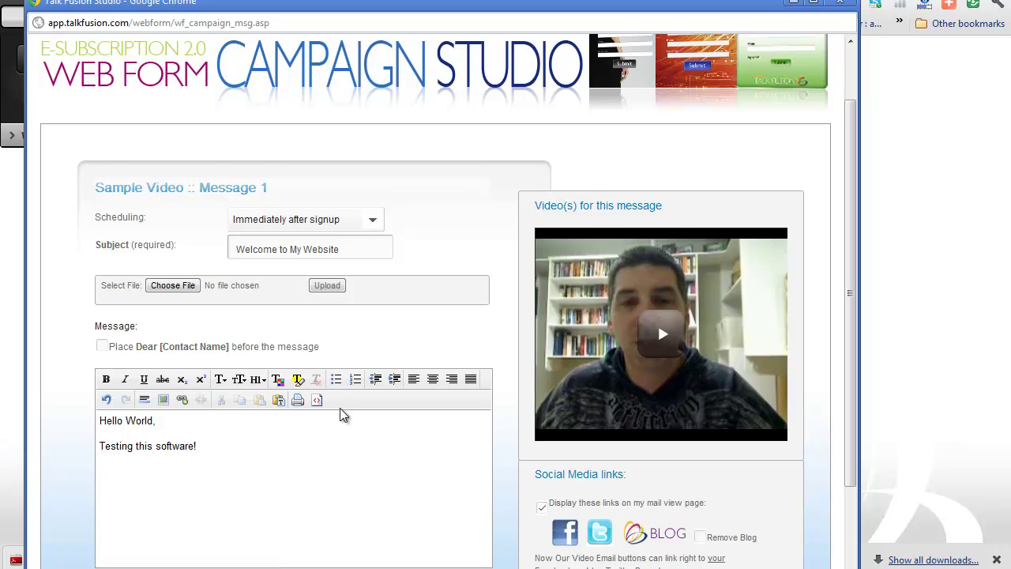
scroll(441, 431, down, 2)
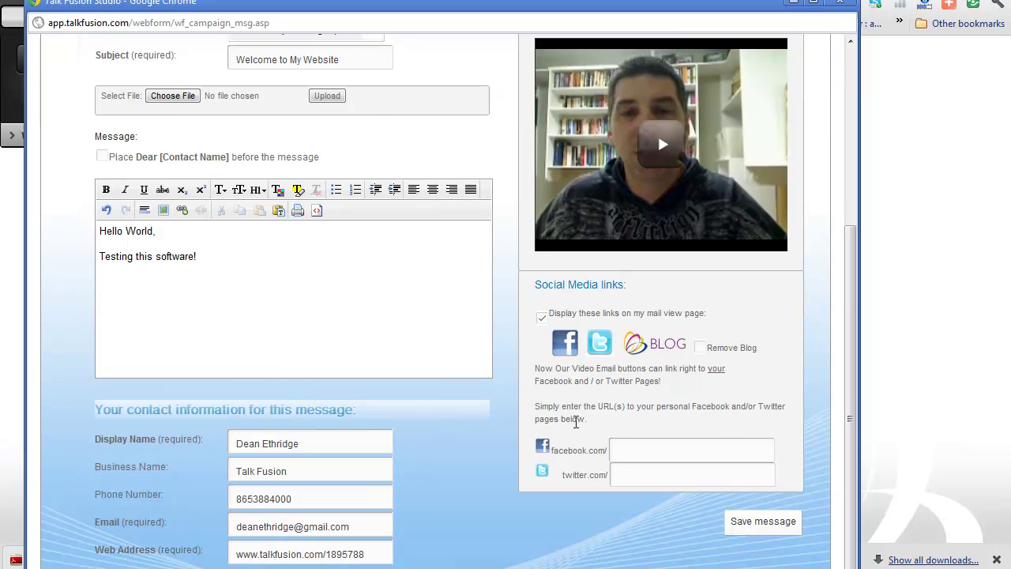
click(628, 447)
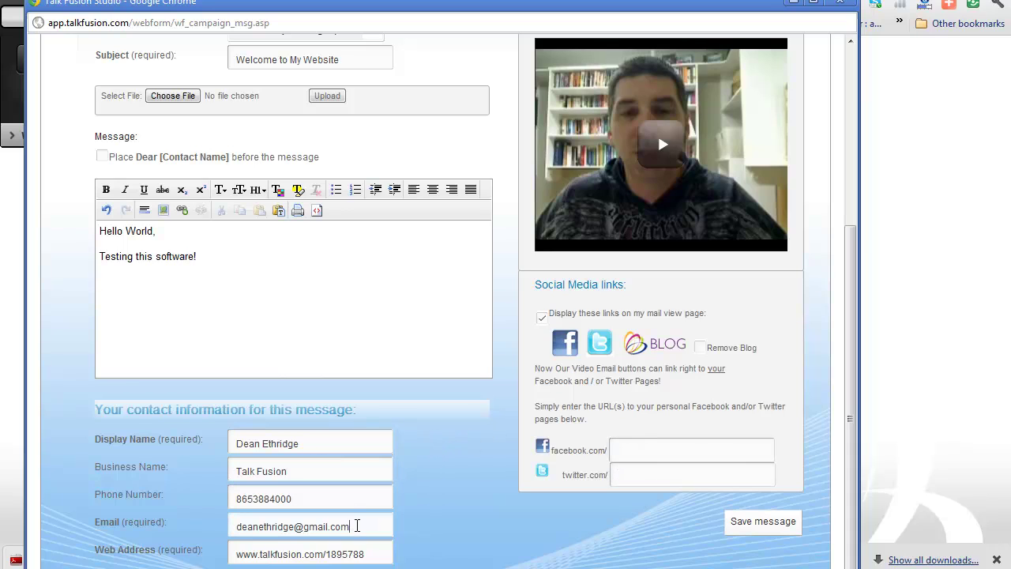
Replace the Web Address with the website URL and save the message
triple_click(356, 525)
drag(378, 559, 188, 560)
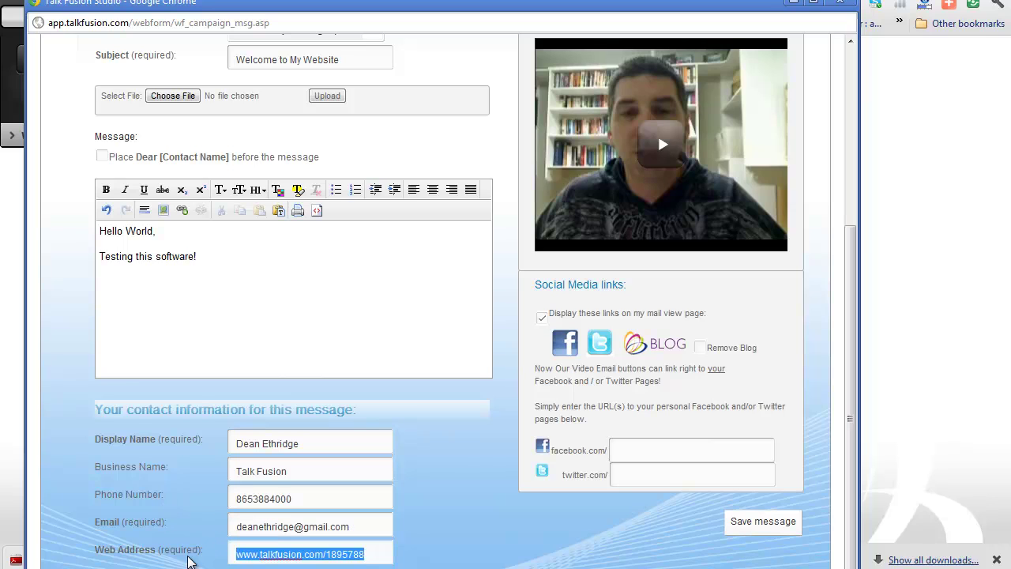
text(www.)
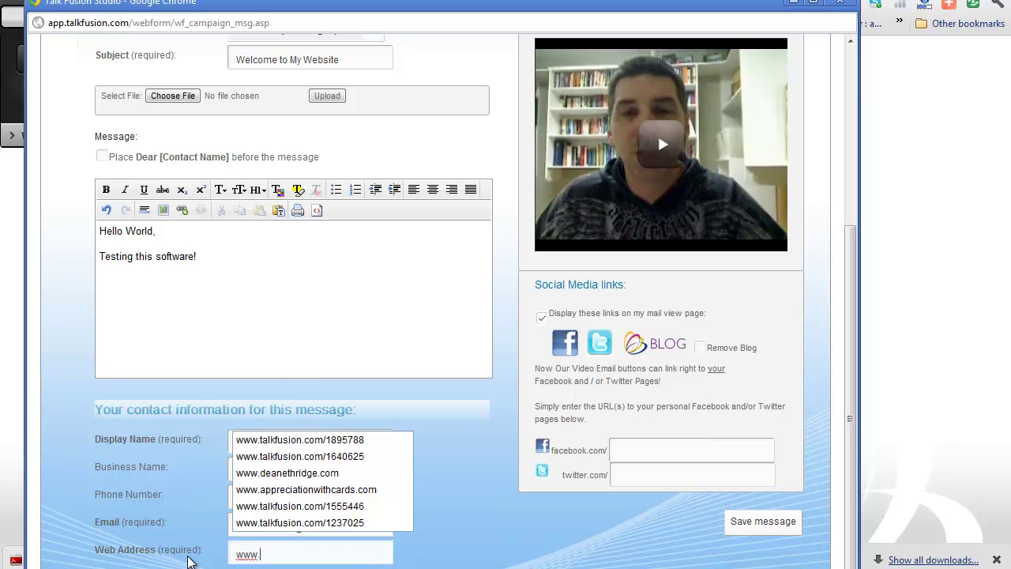
text(deanethridge.com)
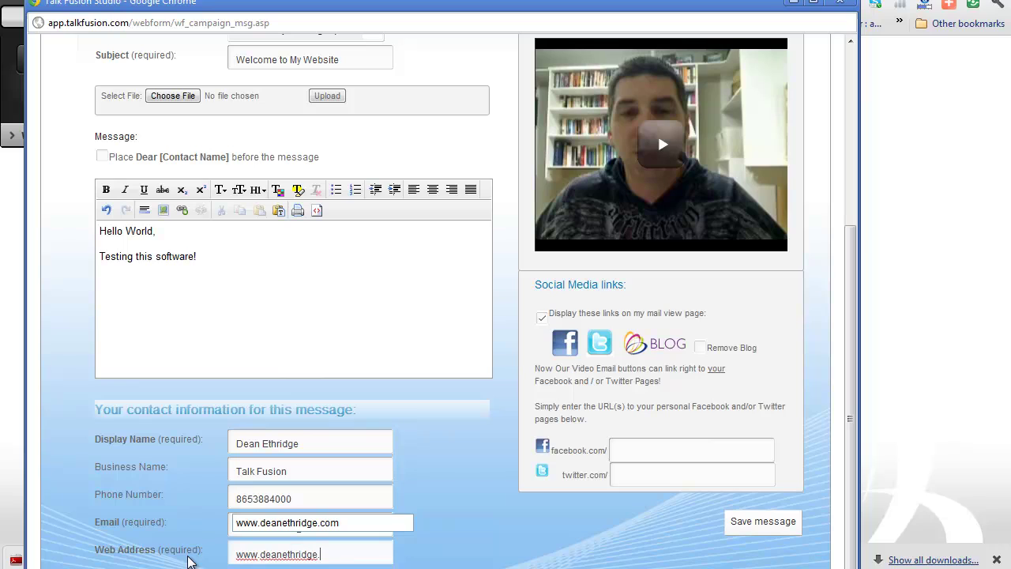
click(474, 471)
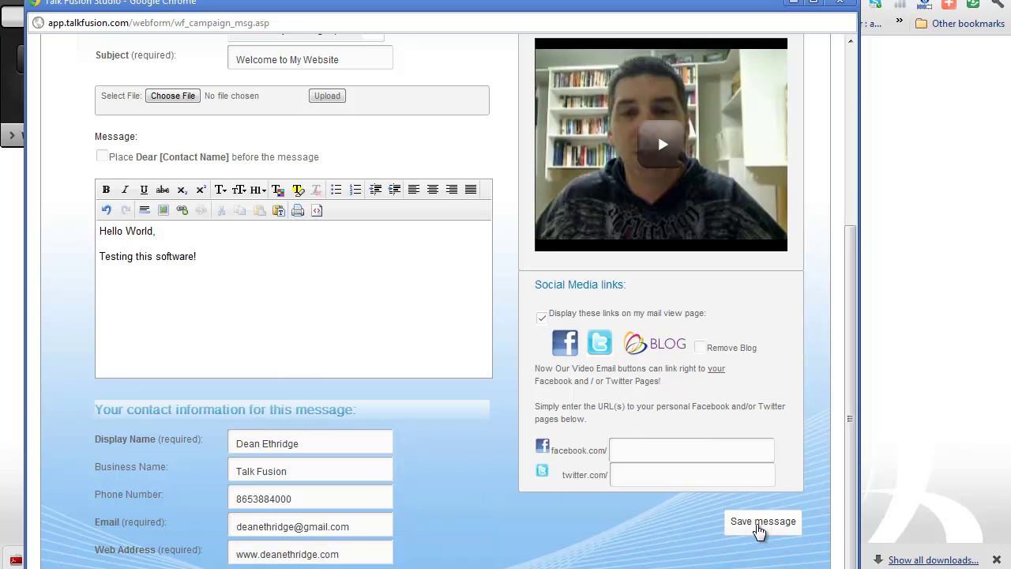
click(760, 528)
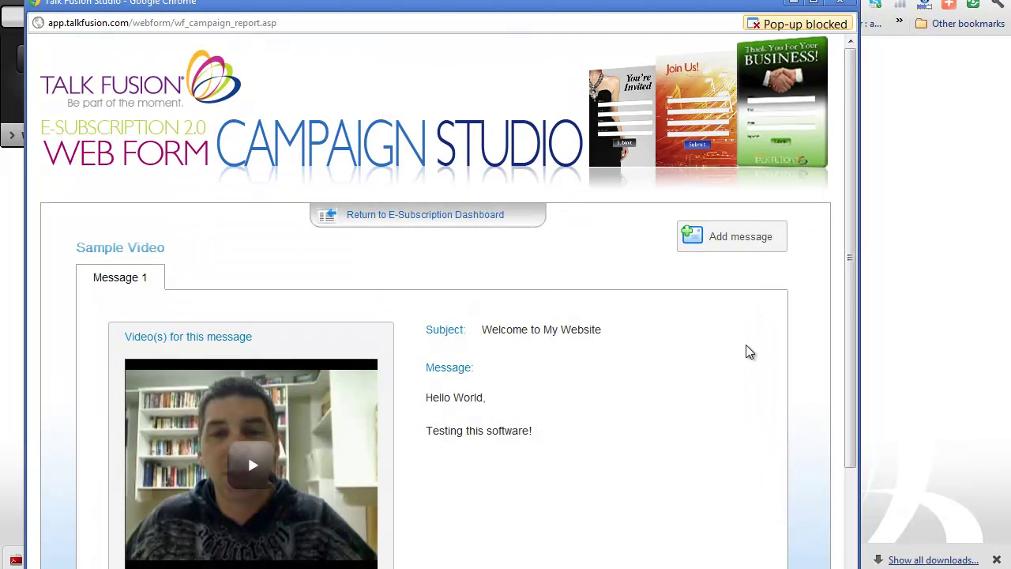
scroll(749, 349, down, 3)
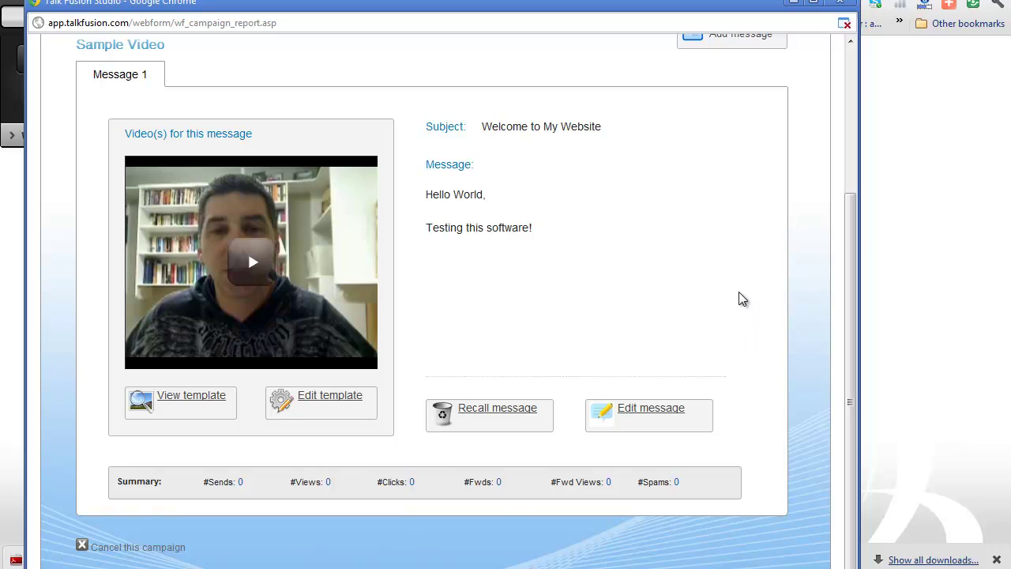
scroll(719, 320, up, 2)
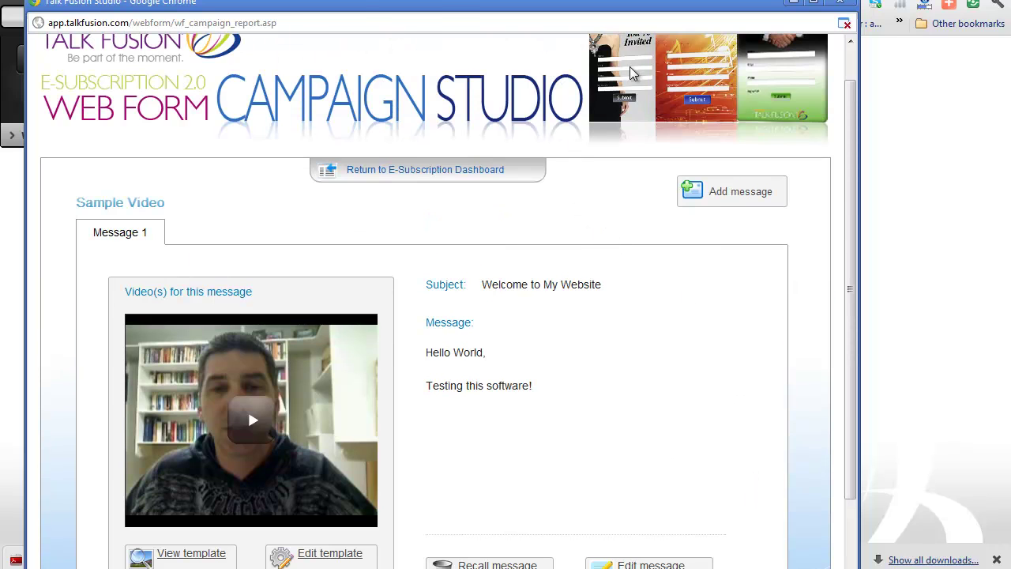
scroll(687, 308, down, 2)
scroll(707, 261, up, 2)
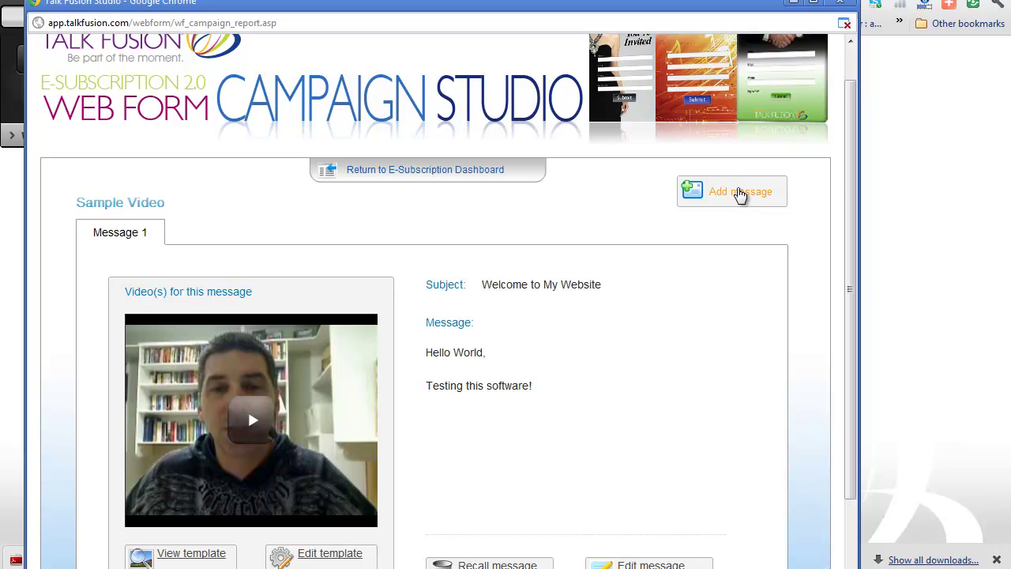
scroll(706, 283, down, 2)
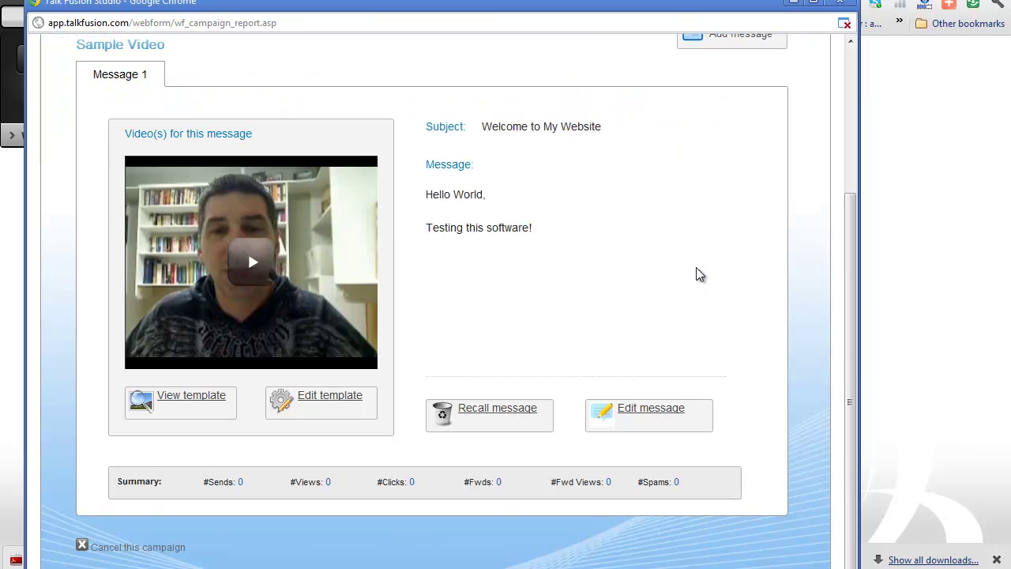
scroll(759, 83, up, 2)
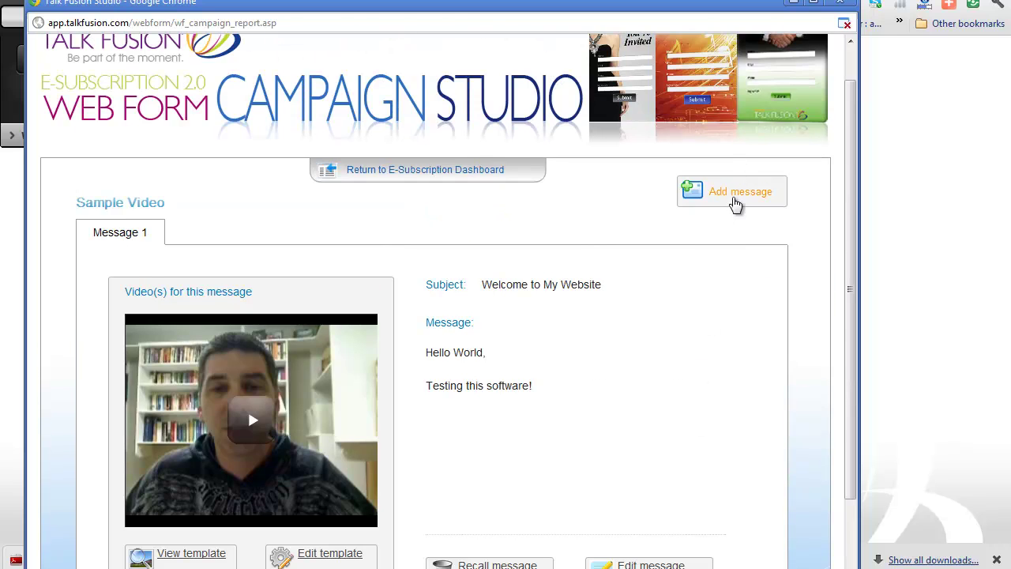
Start a second message and record a webcam video, allowing camera access, saving it into the template
click(735, 203)
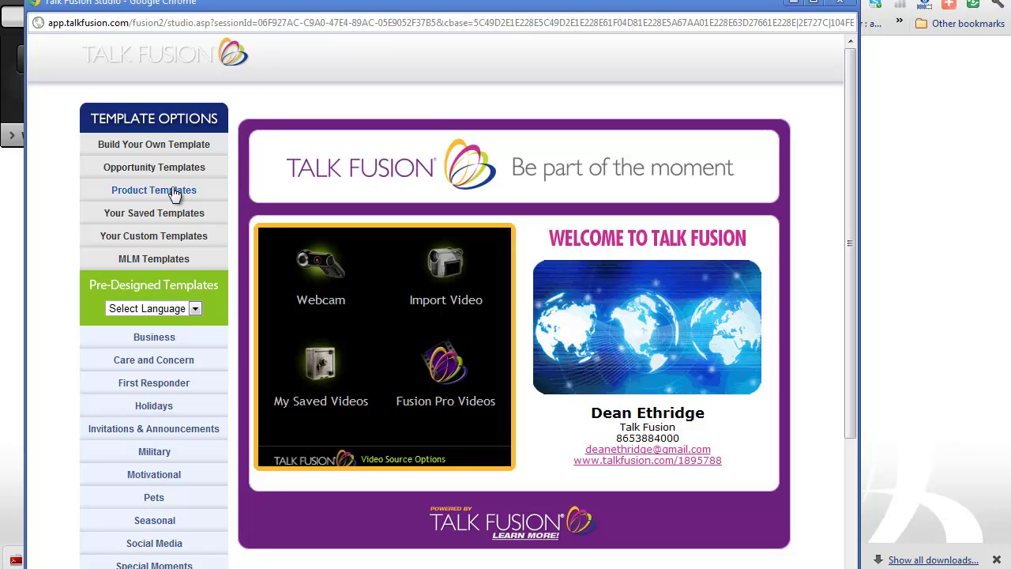
click(319, 267)
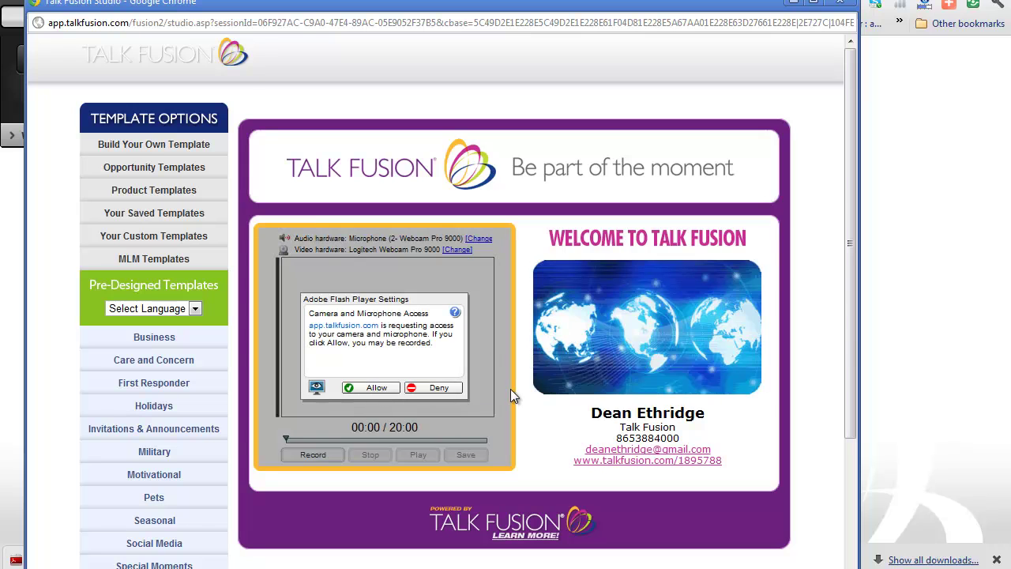
click(381, 390)
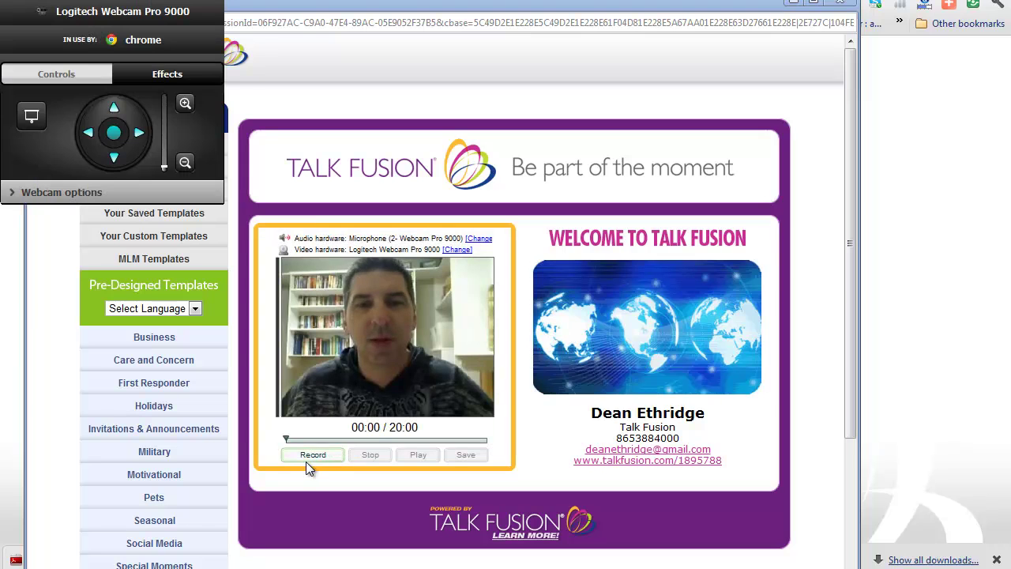
click(311, 456)
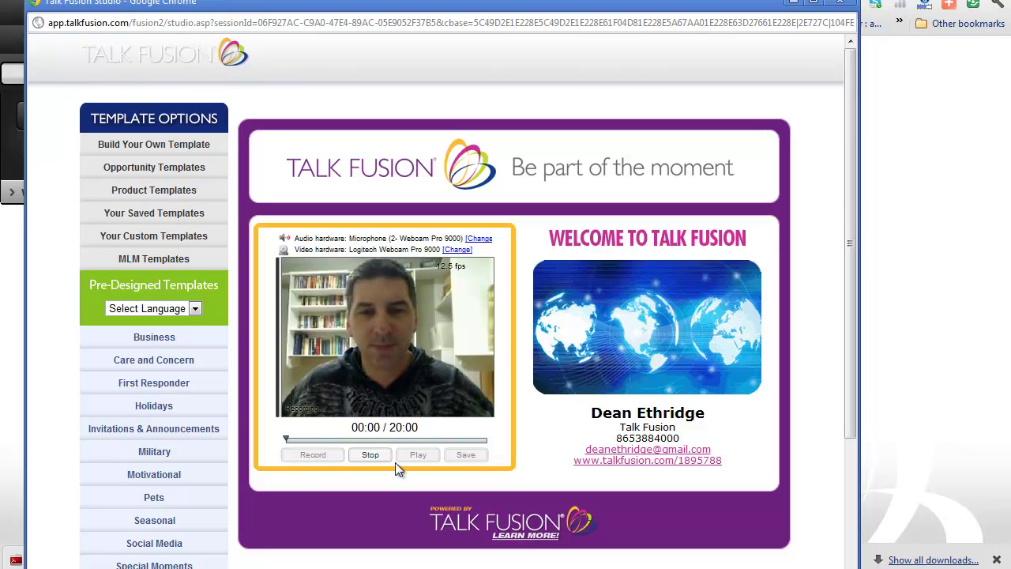
click(370, 456)
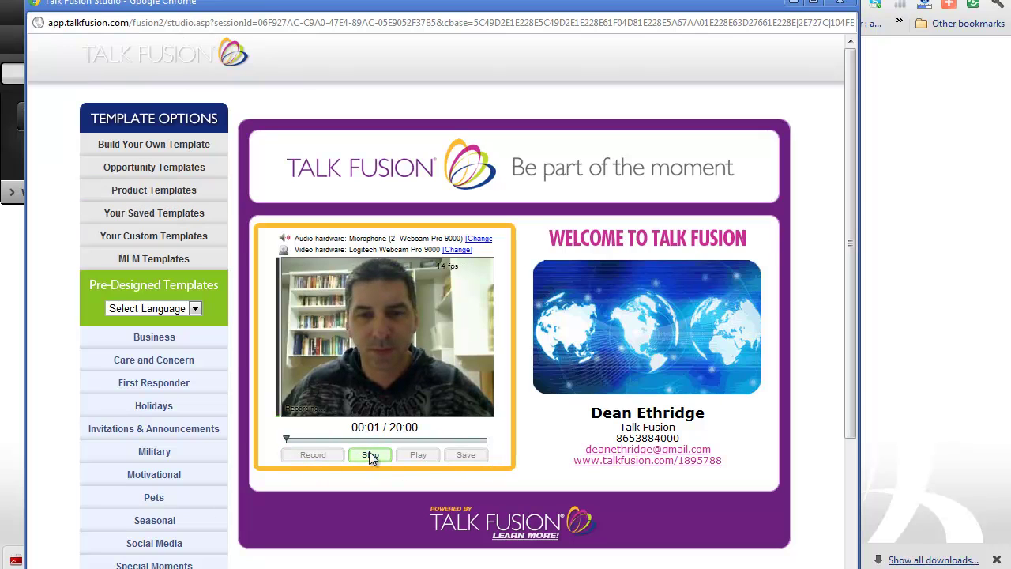
click(466, 455)
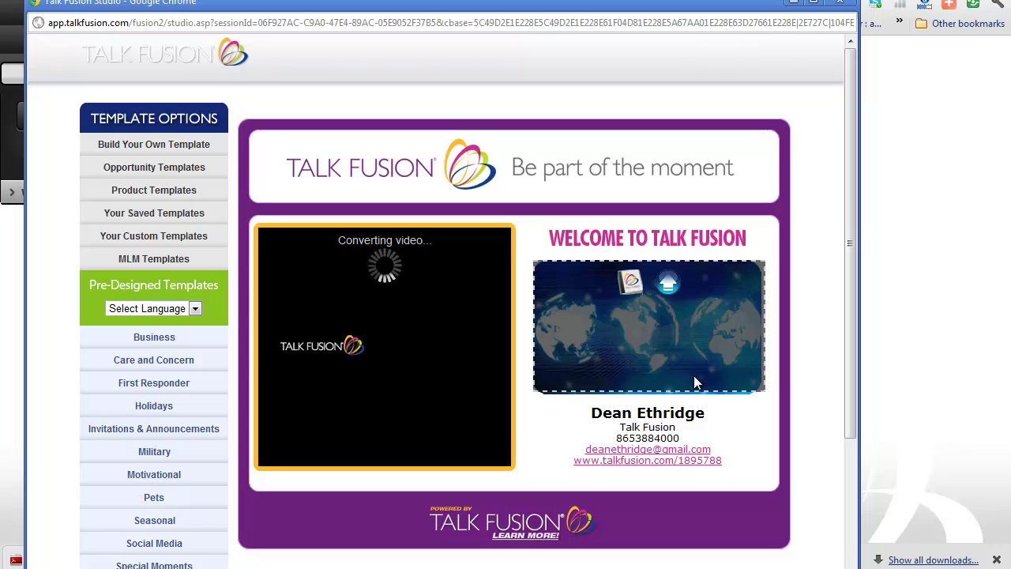
Open the new video's library options and dismiss them without changes
scroll(694, 376, down, 2)
scroll(695, 372, up, 2)
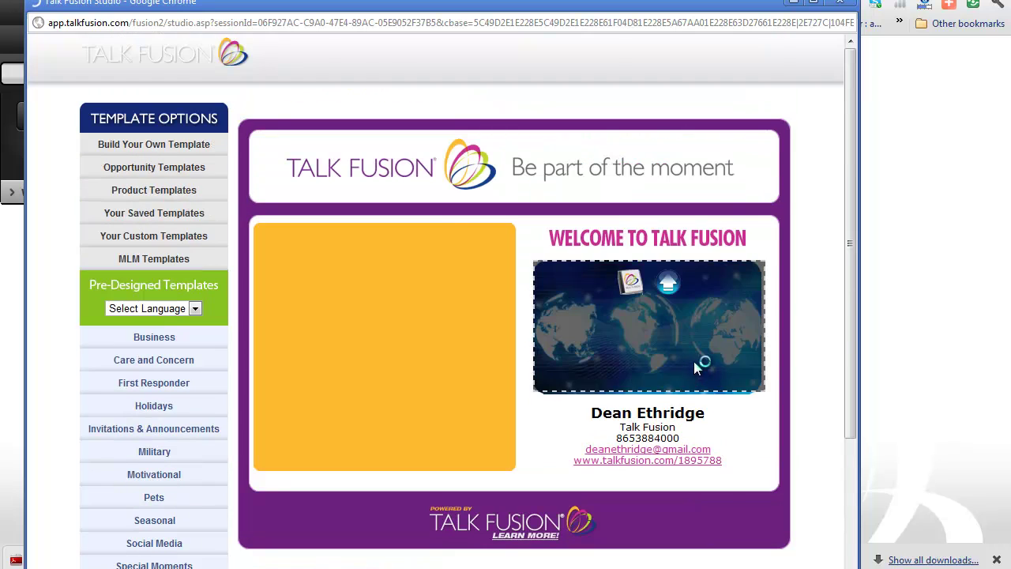
click(688, 325)
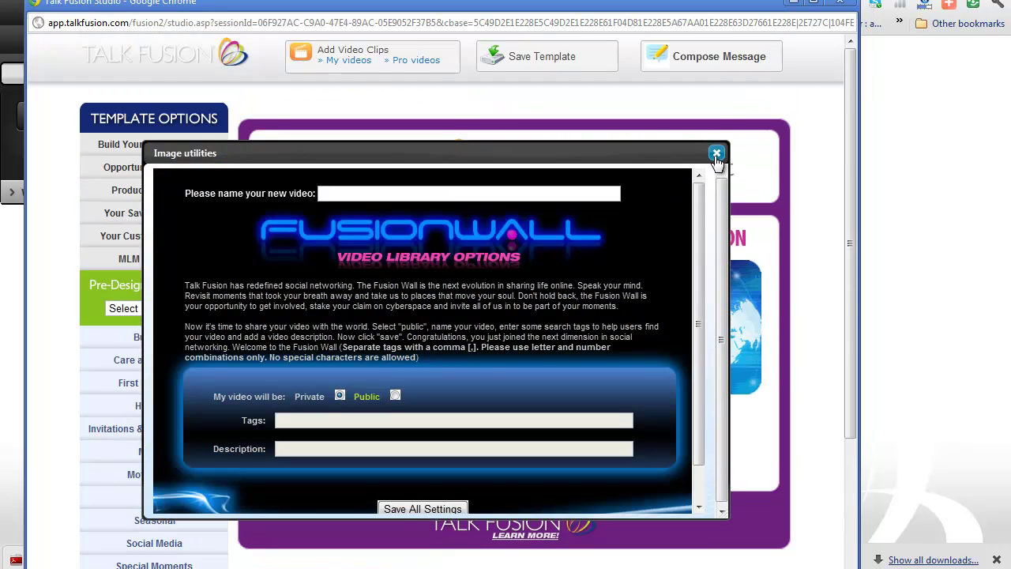
click(715, 154)
Start Message 2 with the campaign video, keeping its send delay at 24 Hours
click(725, 66)
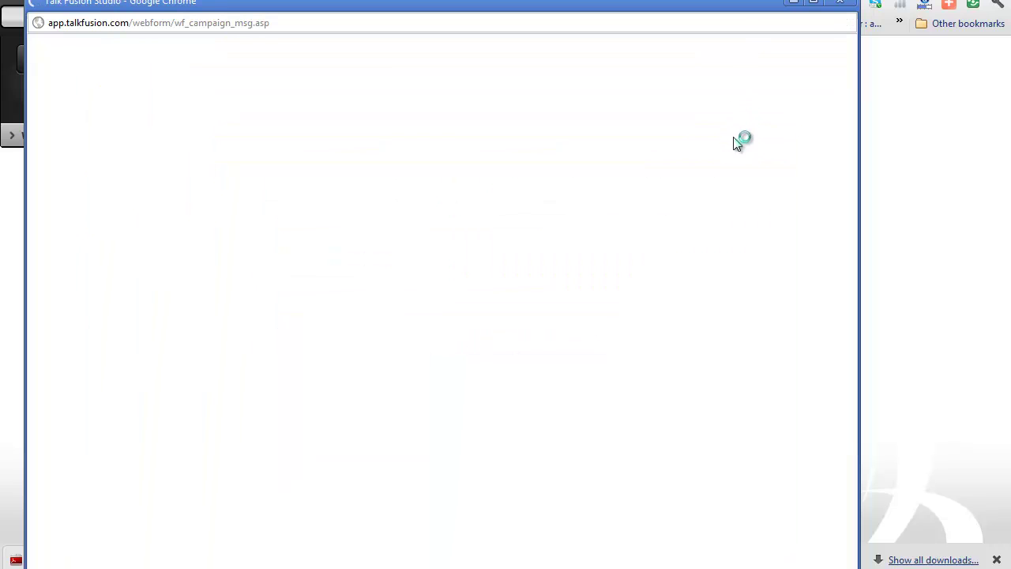
scroll(485, 180, down, 2)
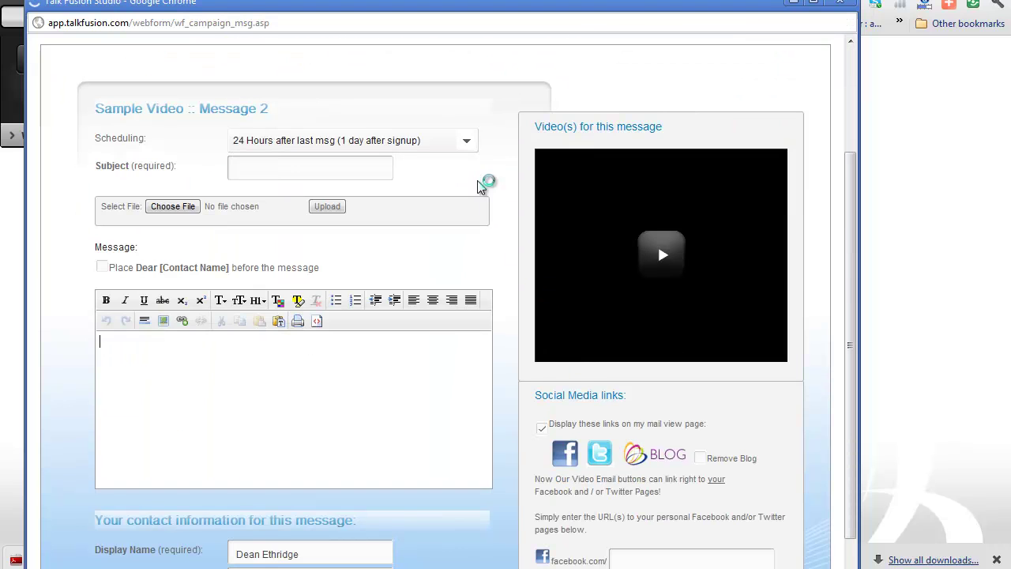
click(467, 143)
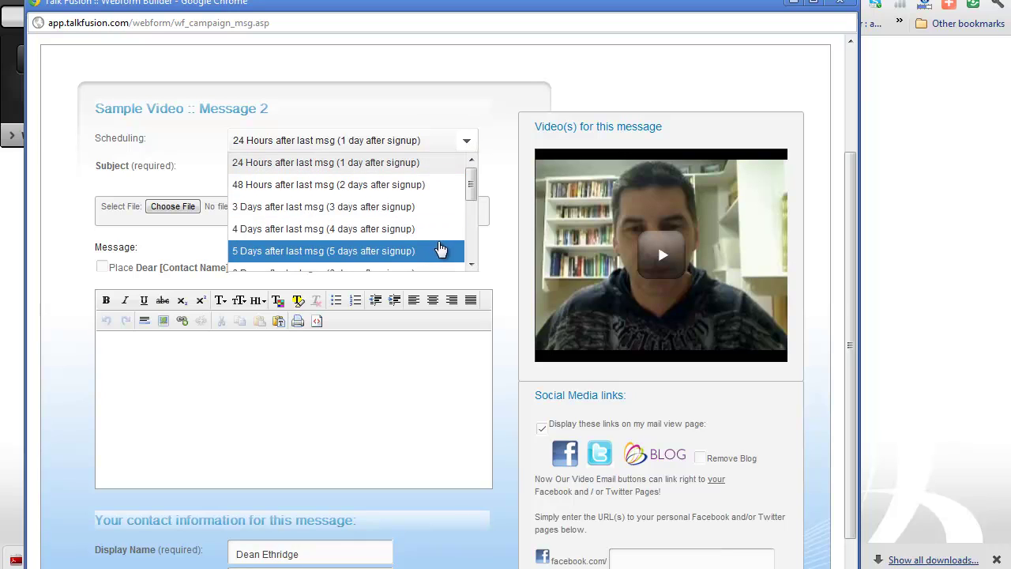
scroll(442, 246, down, 3)
scroll(439, 240, down, 1)
drag(471, 162, 491, 102)
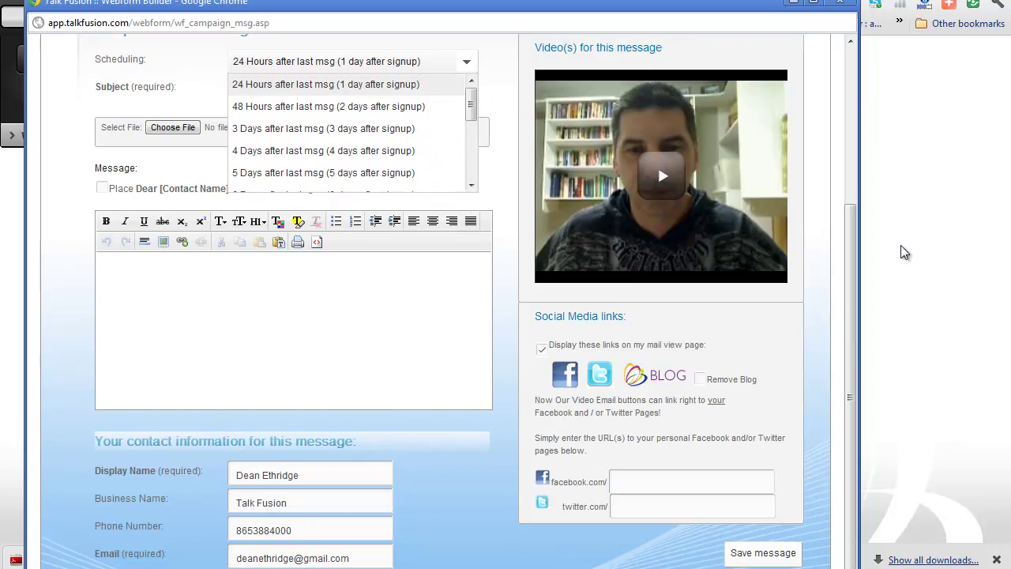
click(916, 169)
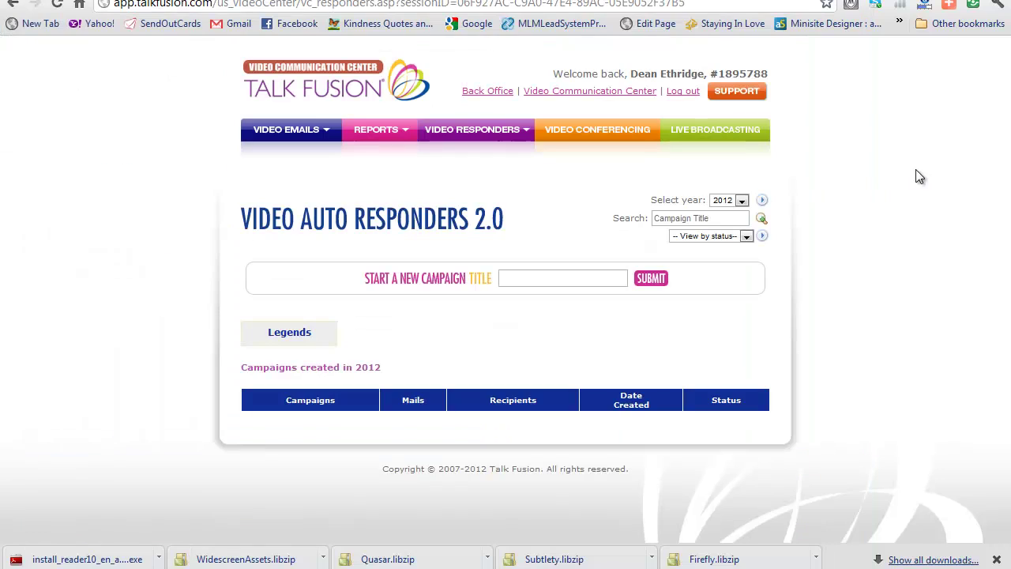
key(alt+Tab)
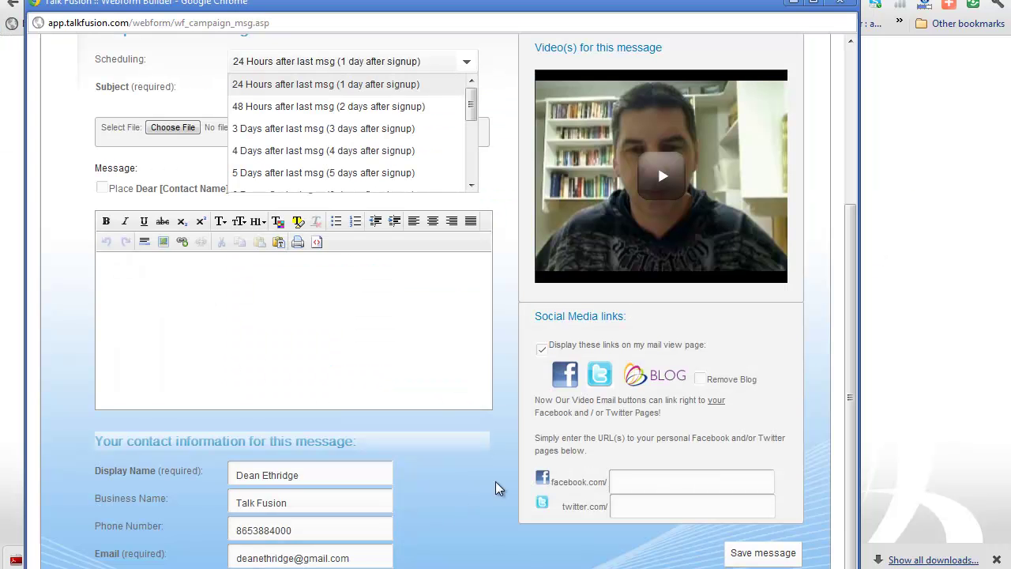
click(754, 553)
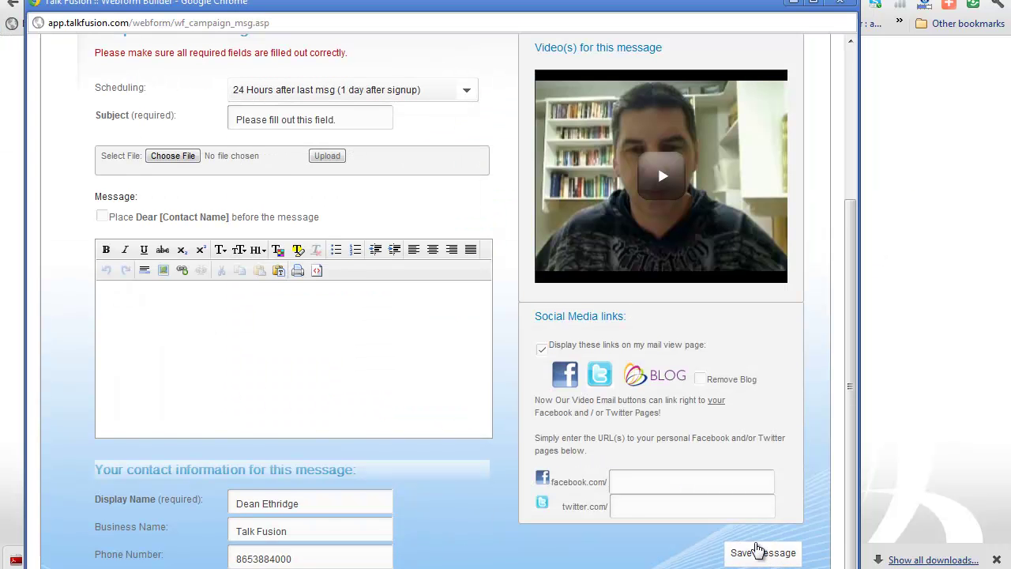
Enter 'Test' as the Message 2 subject and save the message
click(345, 118)
text(Test)
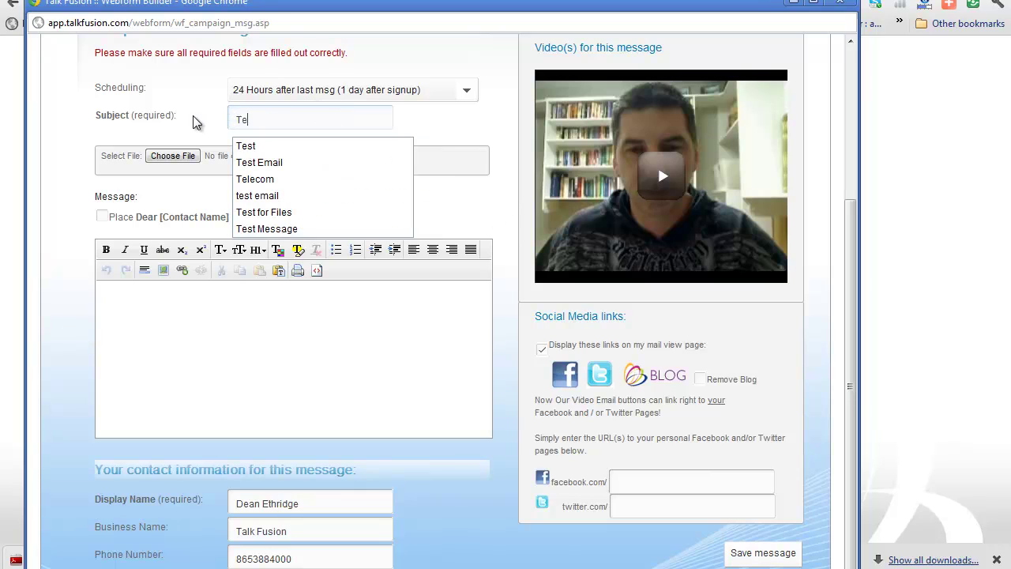
click(487, 124)
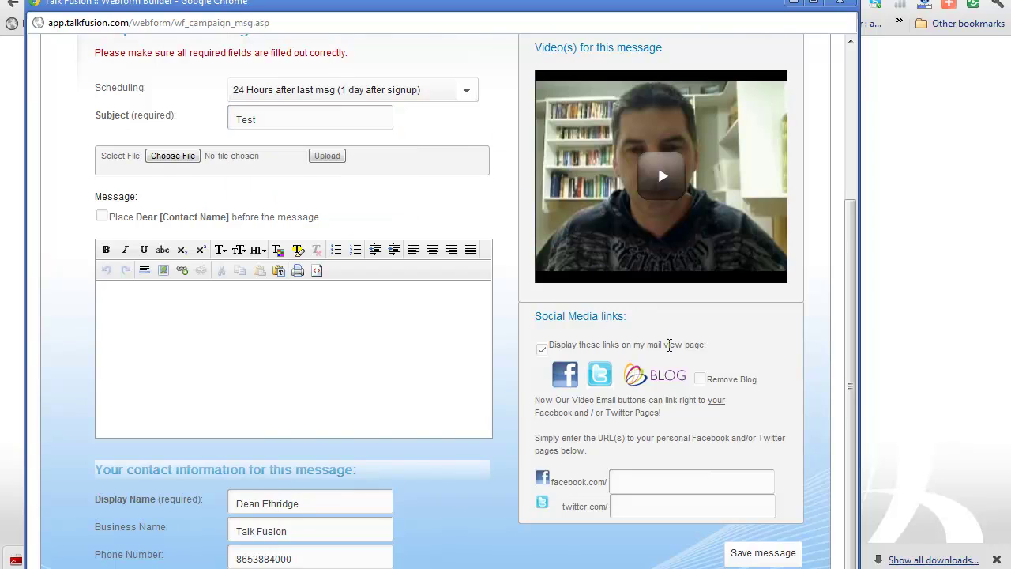
scroll(701, 373, down, 1)
click(764, 495)
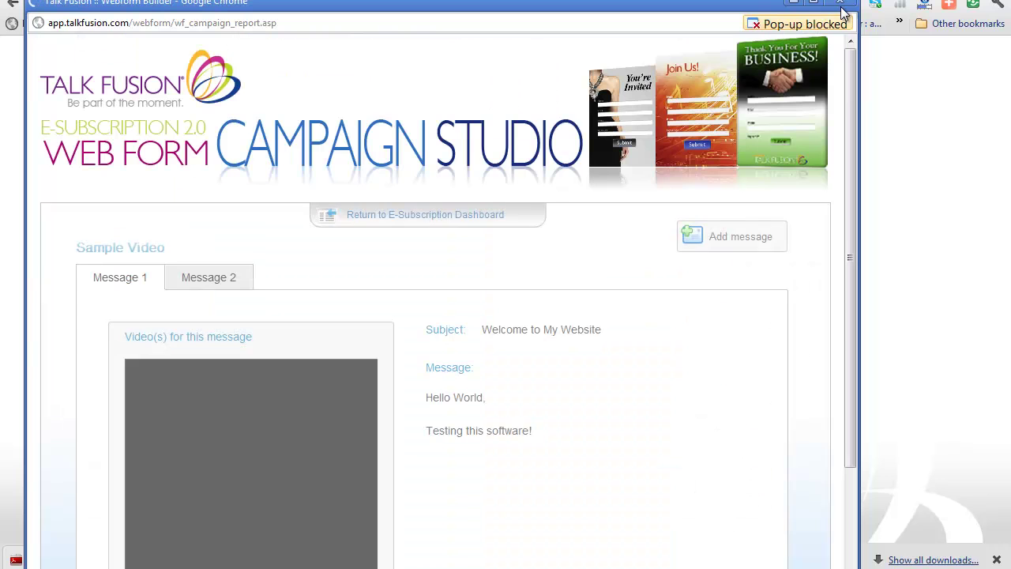
Scroll the live site to the 'Subscribe to Our Newsletter' form
scroll(804, 310, down, 3)
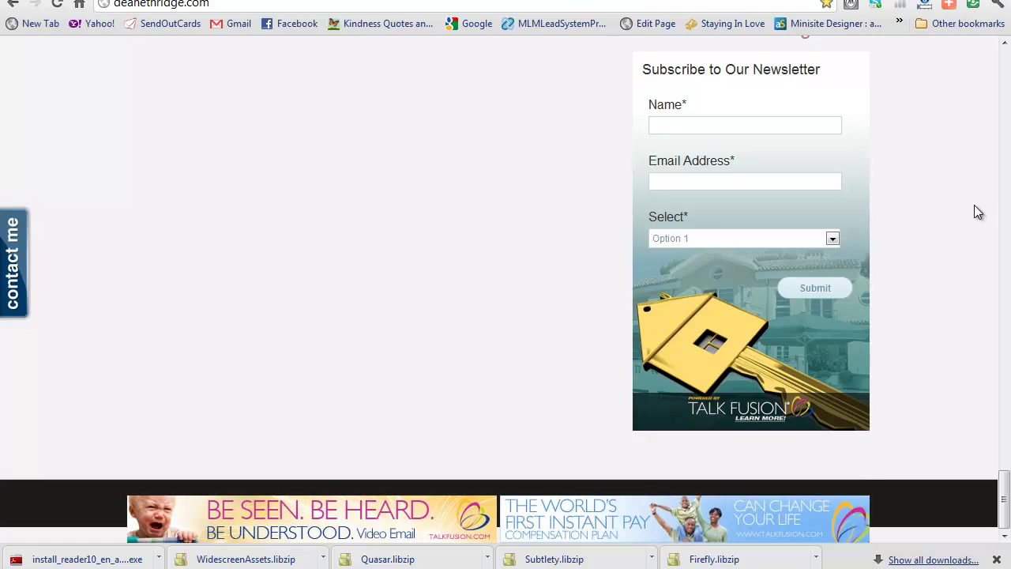
Fill in the subscriber's name and e-mail address, leaving Select on Option 1
scroll(847, 214, up, 1)
click(781, 202)
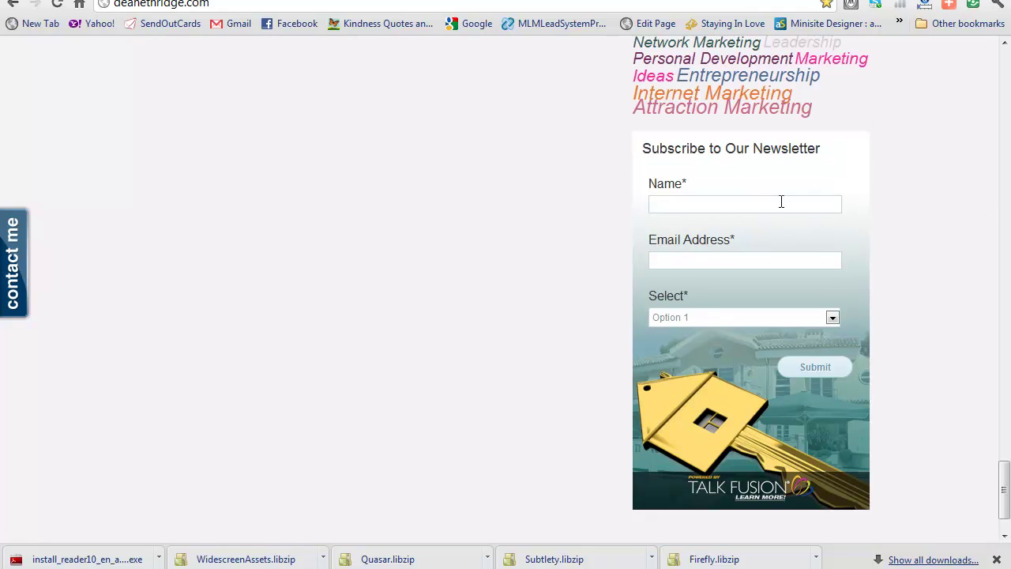
text(Dean Ethridg)
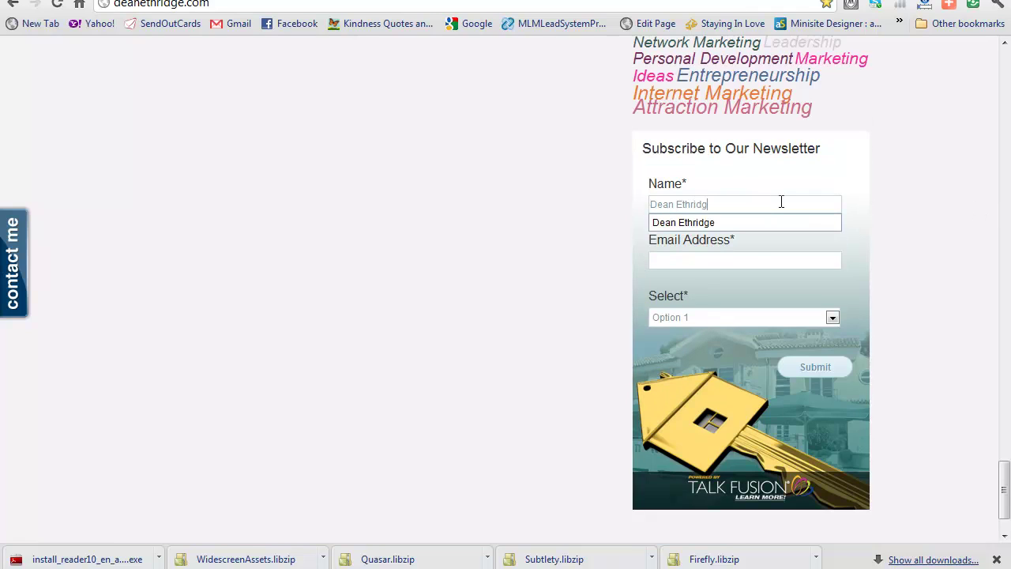
text(e)
key(Tab)
text(dean)
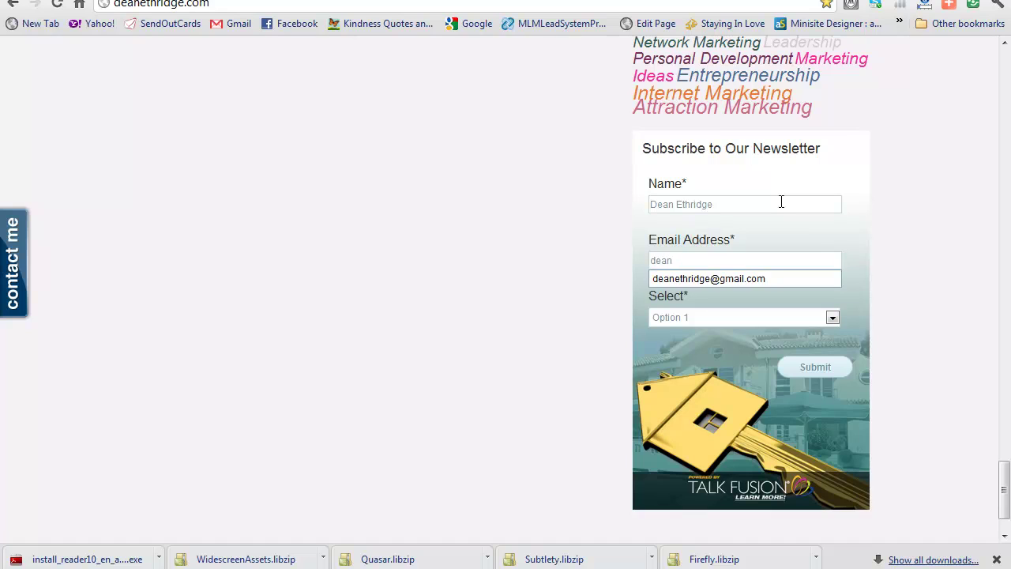
key(Down)
key(Return)
scroll(792, 221, down, 1)
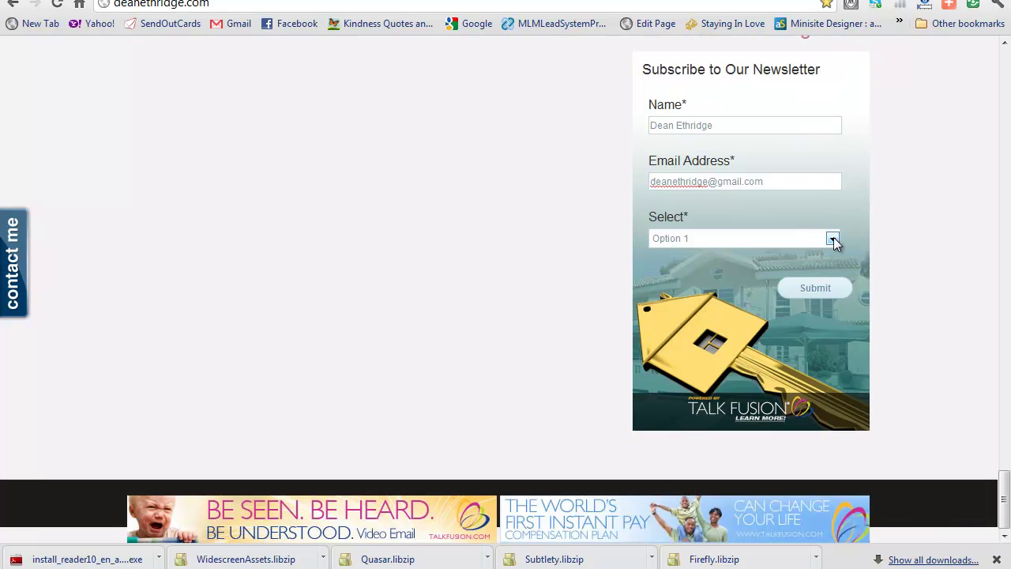
click(832, 239)
click(812, 257)
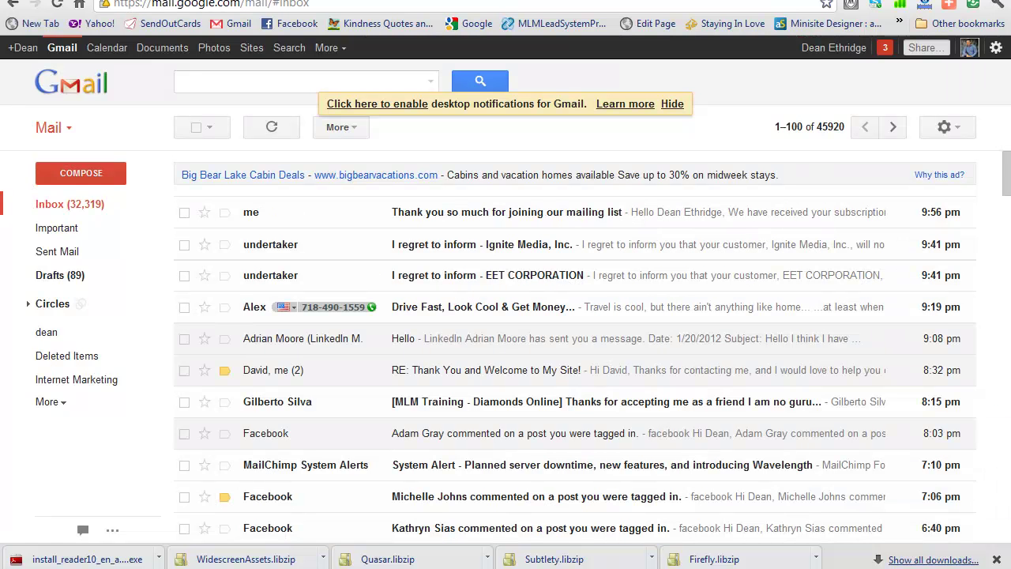
Verify the subscription from the 'Thank you for joining' email, then return to the Gmail inbox
click(463, 213)
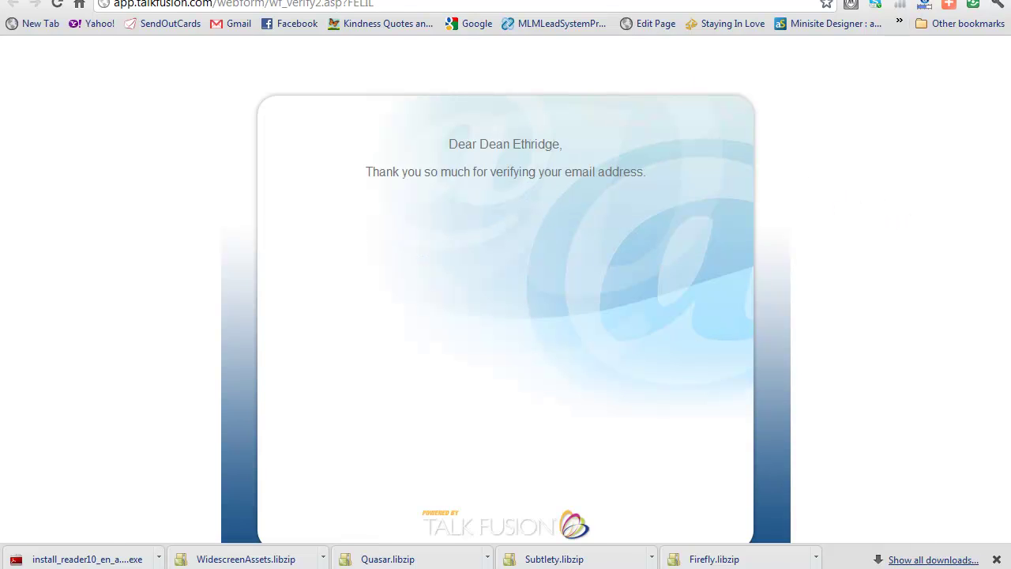
key(ctrl+w)
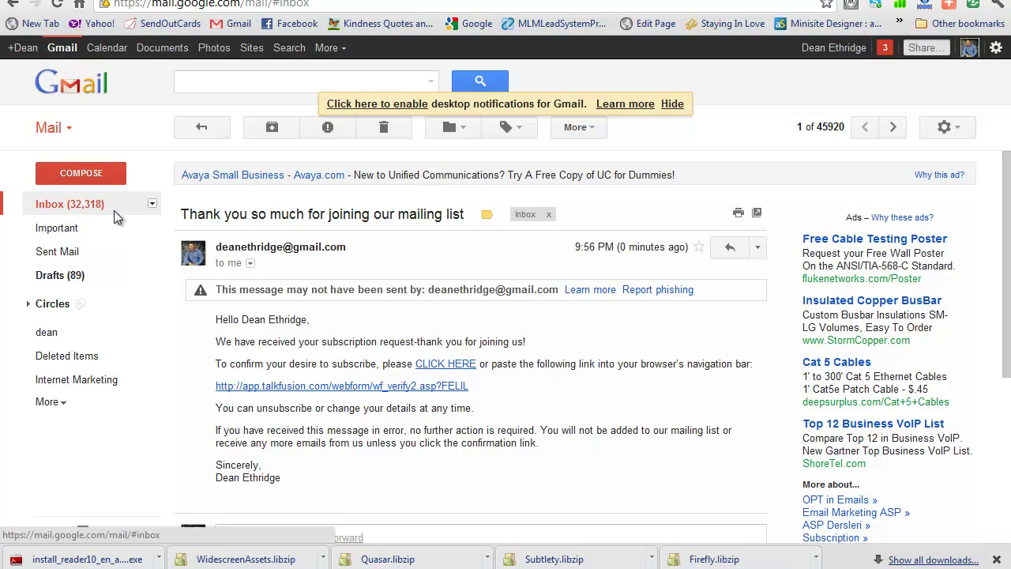
click(114, 211)
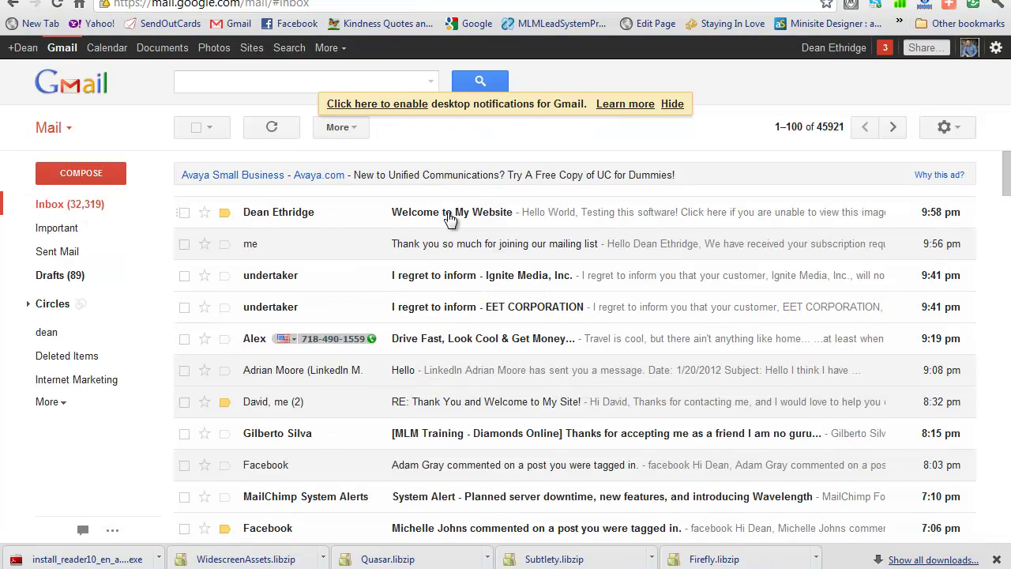
Open the 'Welcome to My Website' email and scroll down to its video card
click(447, 213)
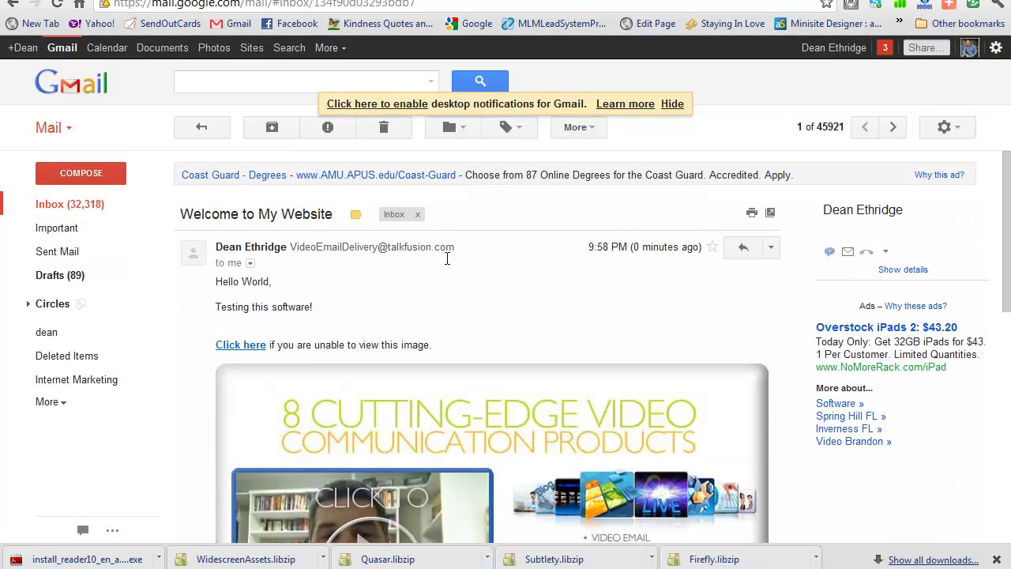
scroll(519, 277, down, 2)
scroll(520, 277, down, 1)
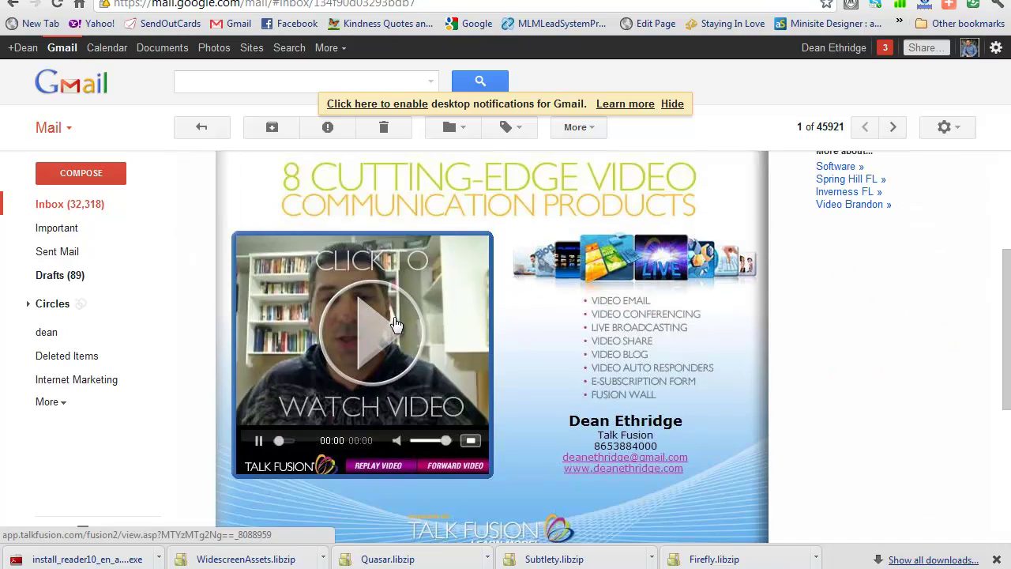